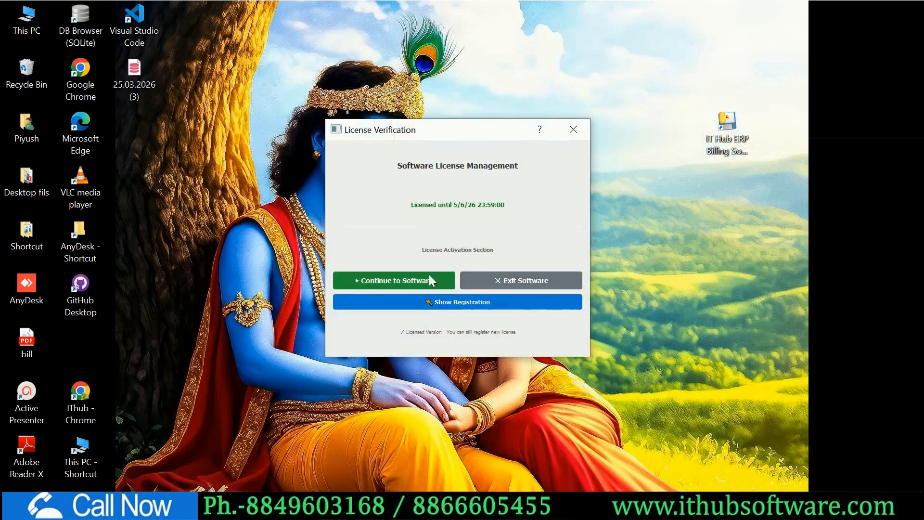
- Continue past the license verification and restore the ERP window to normal size
click(432, 277)
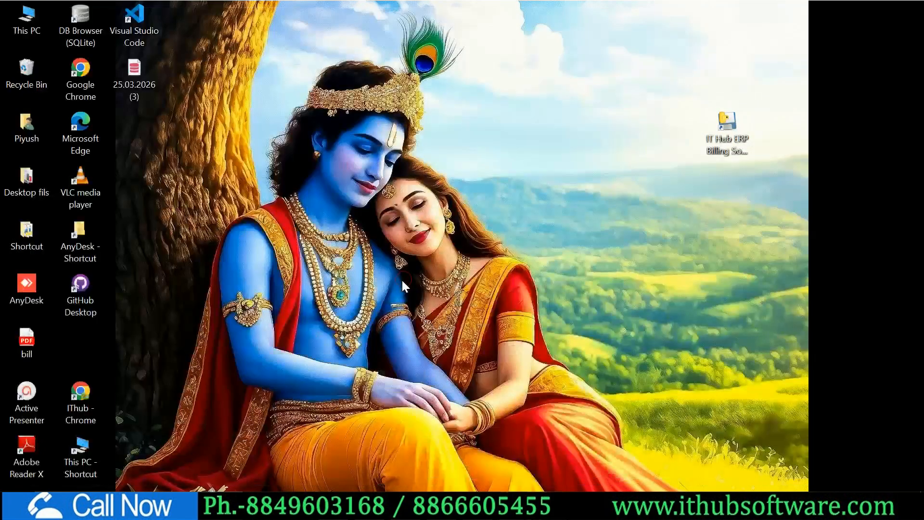
click(367, 9)
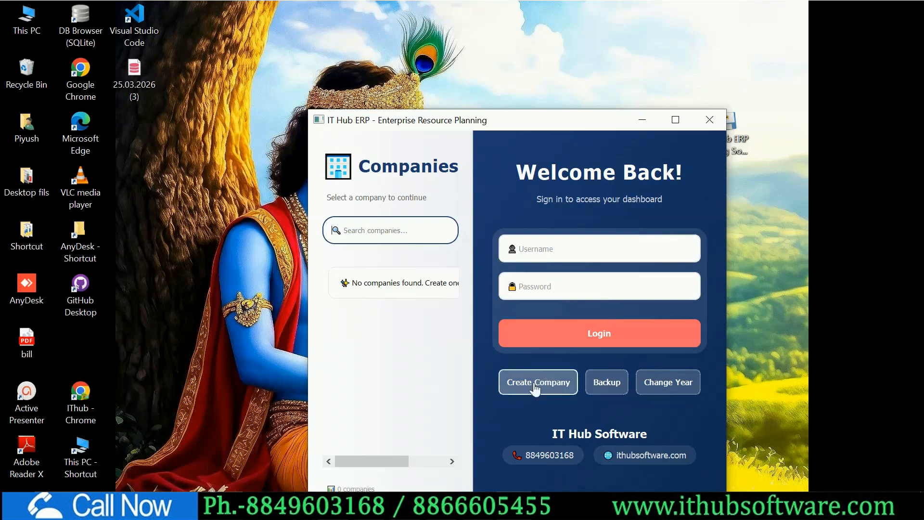
- Open the Create New Company form and maximize it to full screen
click(551, 385)
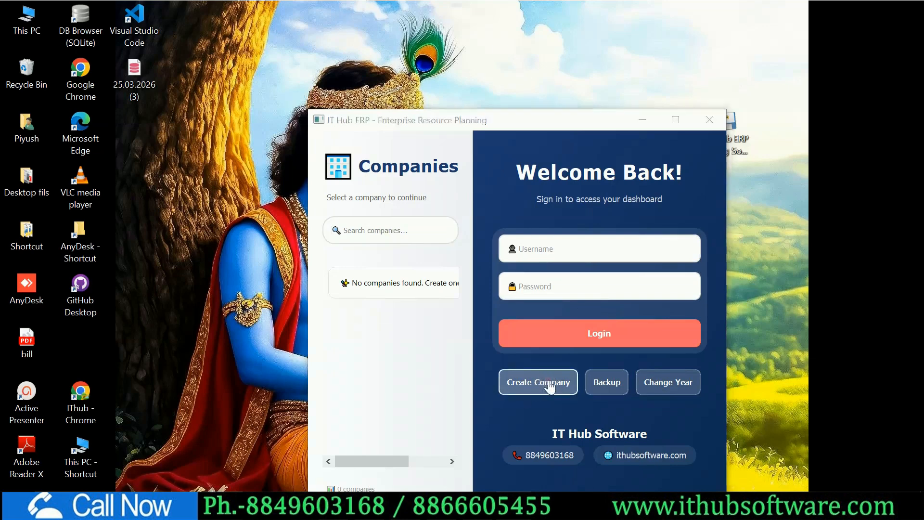
click(478, 38)
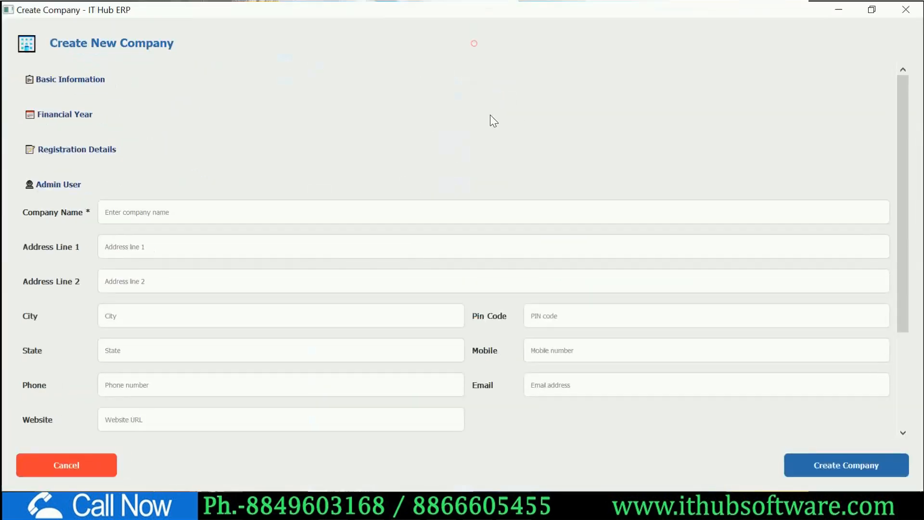
- Enter 'Piyush Pvt Ltd' as the company name and fill both address lines
scroll(501, 139, down, 2)
drag(905, 121, 906, 163)
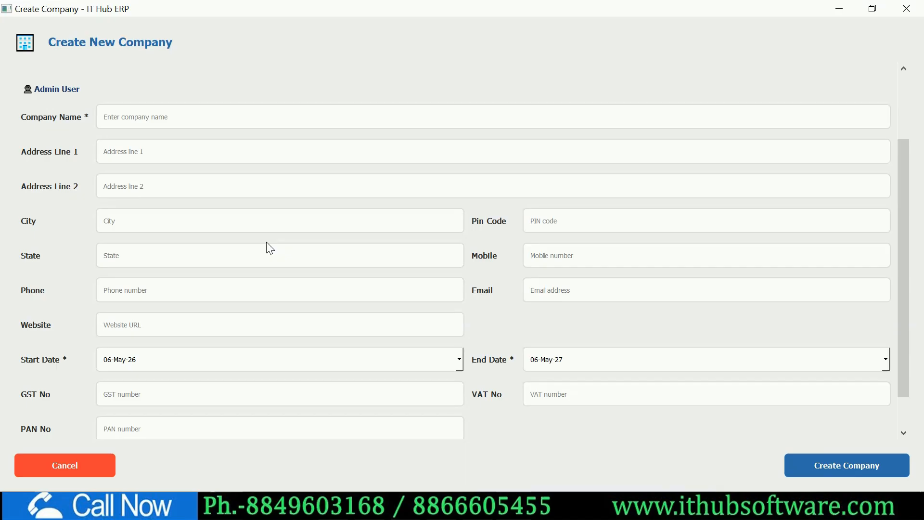
click(128, 113)
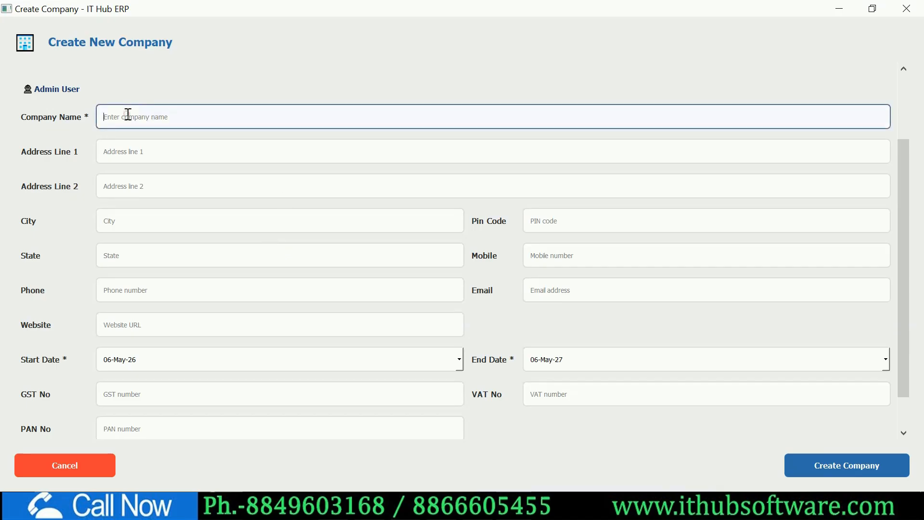
text(Piyush Pvt Ltd)
click(147, 152)
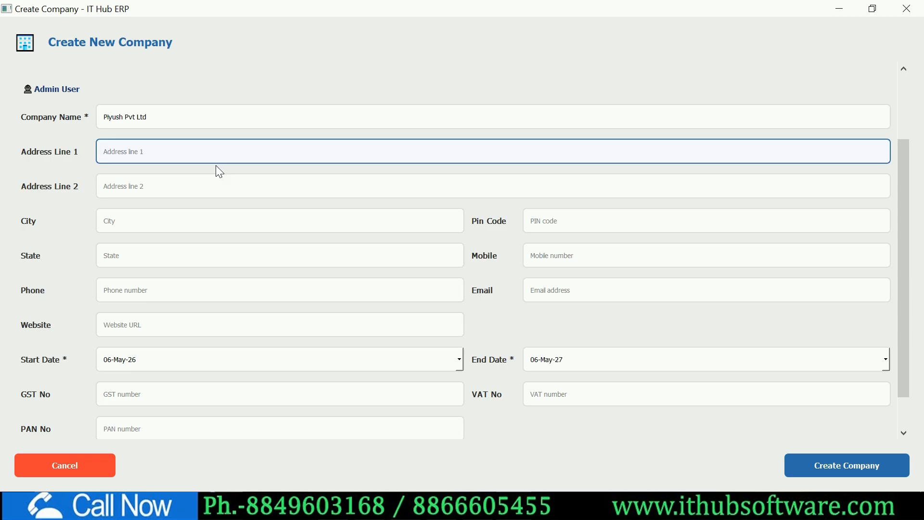
text(xxxxxxxxxxxxxxxx)
key(Tab)
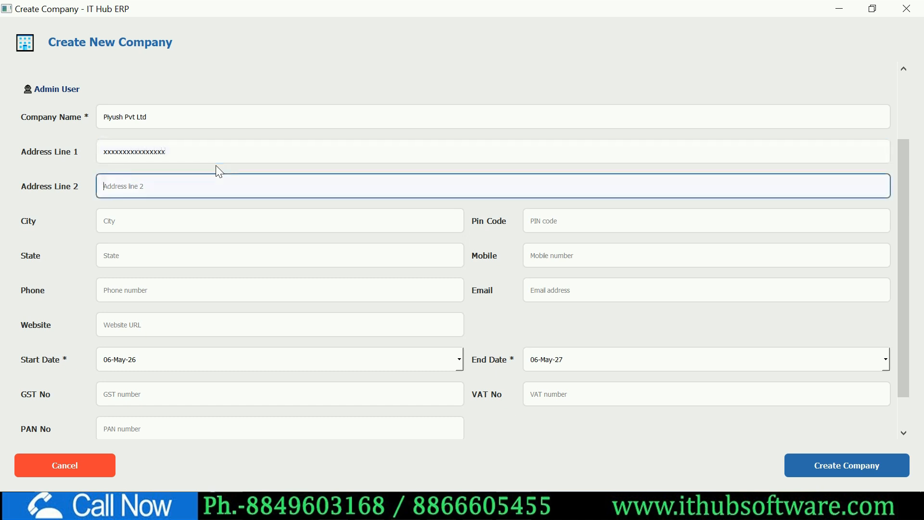
text(xxxxxxxxxxxxxxxxxx)
- Fill in the company's city, pin code and state
click(309, 230)
text(bhavnagar)
key(Tab)
text(364002)
key(Tab)
text(gujarat)
- Enter the mobile and phone numbers and set the Start Date day to 01
key(Tab)
key(Tab)
key(Tab)
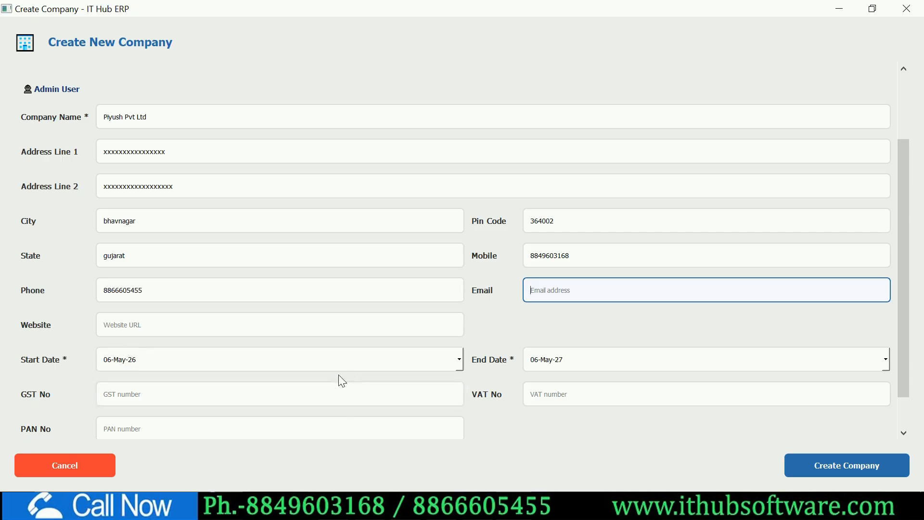
click(108, 361)
text(01)
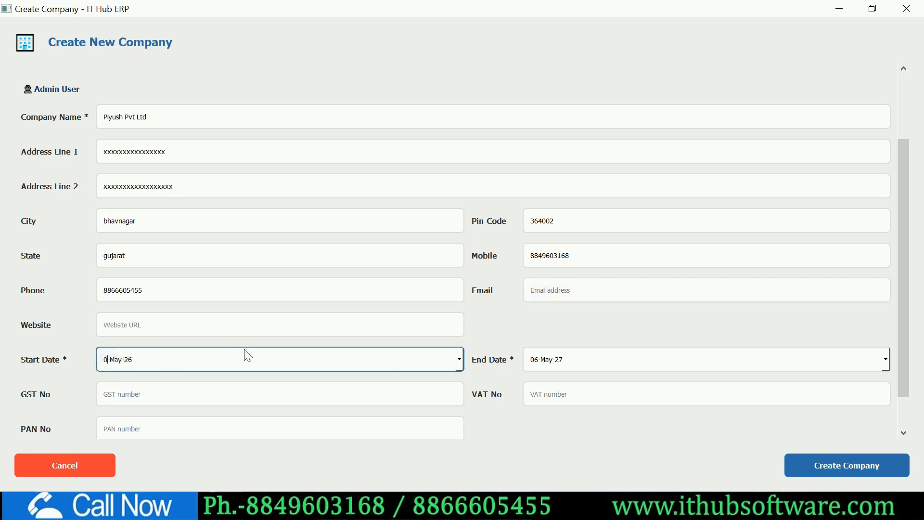
- Set the financial year Start Date to 1 April 2026 from the calendar
click(459, 359)
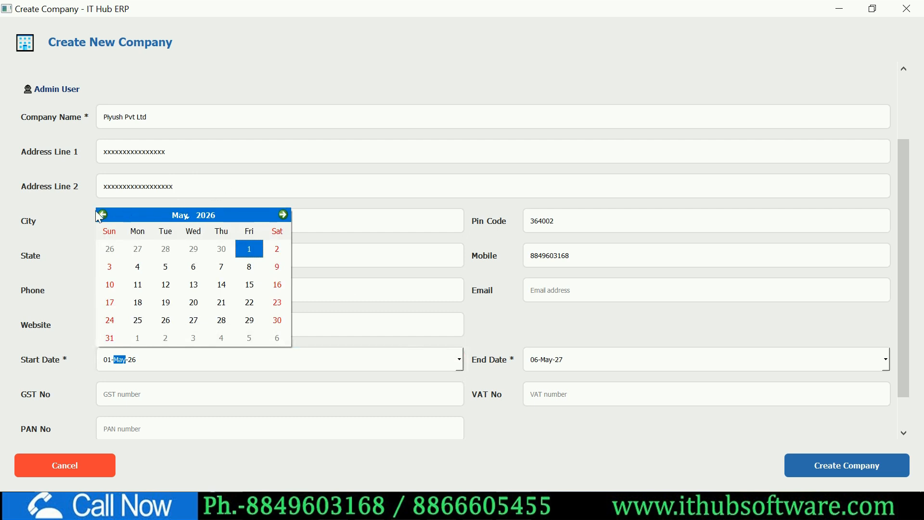
click(98, 214)
click(458, 361)
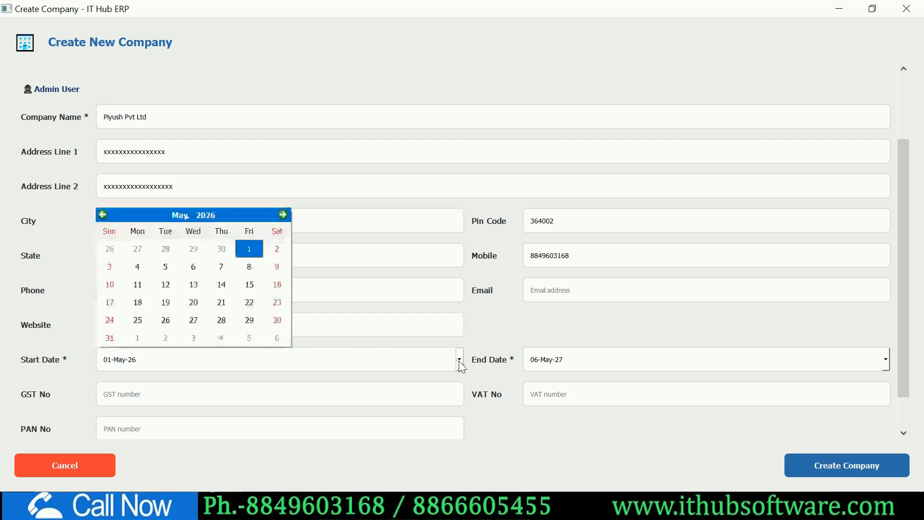
click(103, 215)
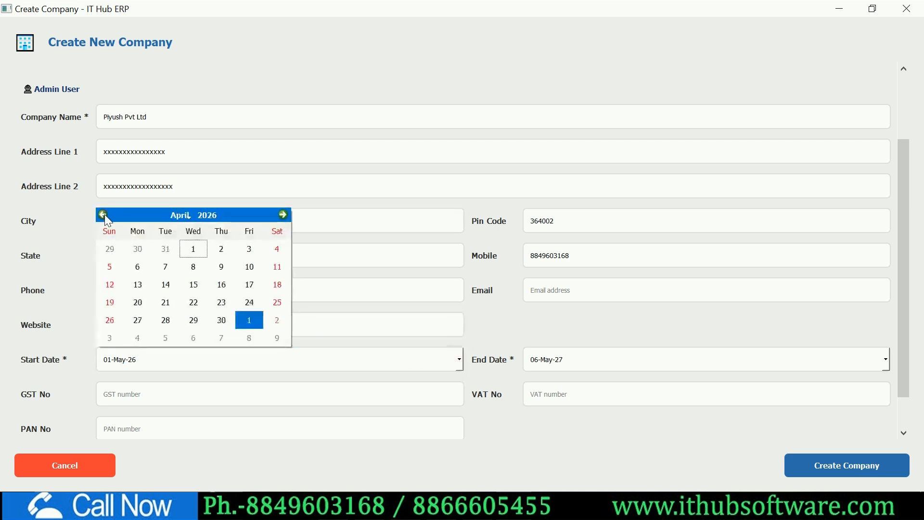
click(193, 249)
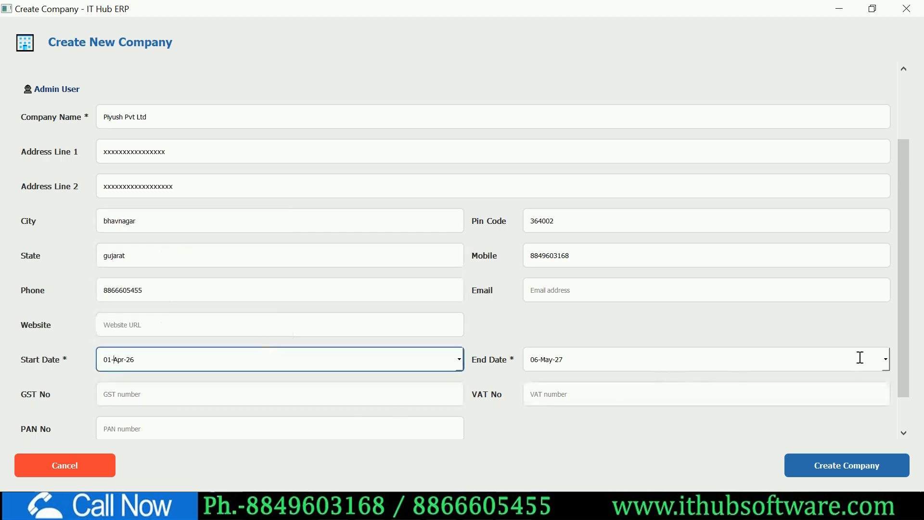
- Set the financial year End Date to 31 March 2027 from the calendar
click(886, 360)
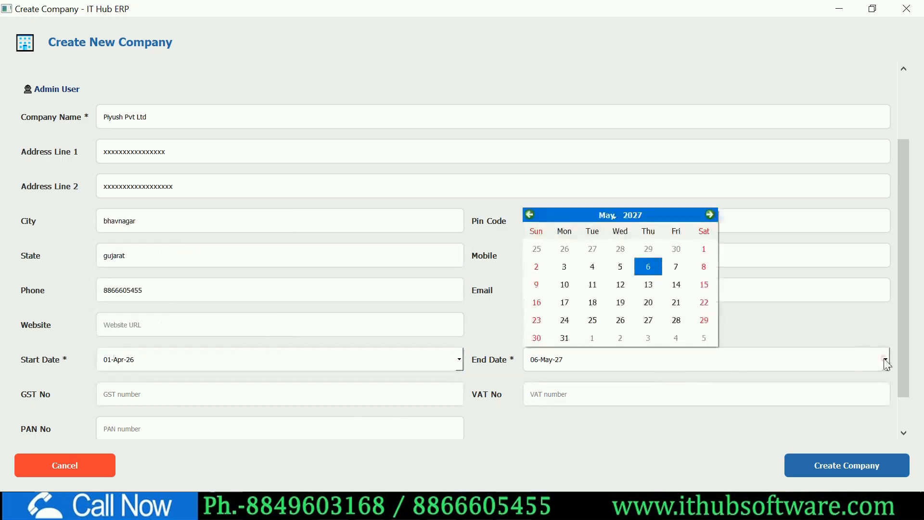
click(531, 215)
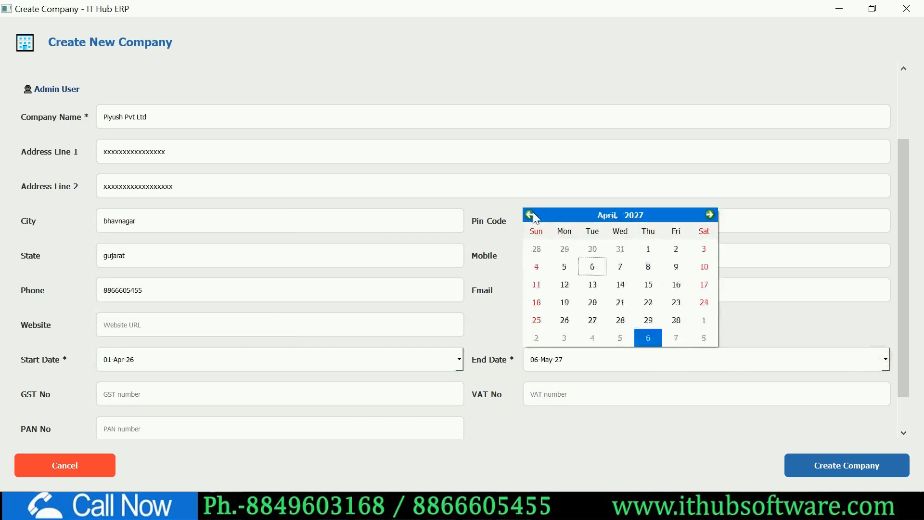
click(531, 215)
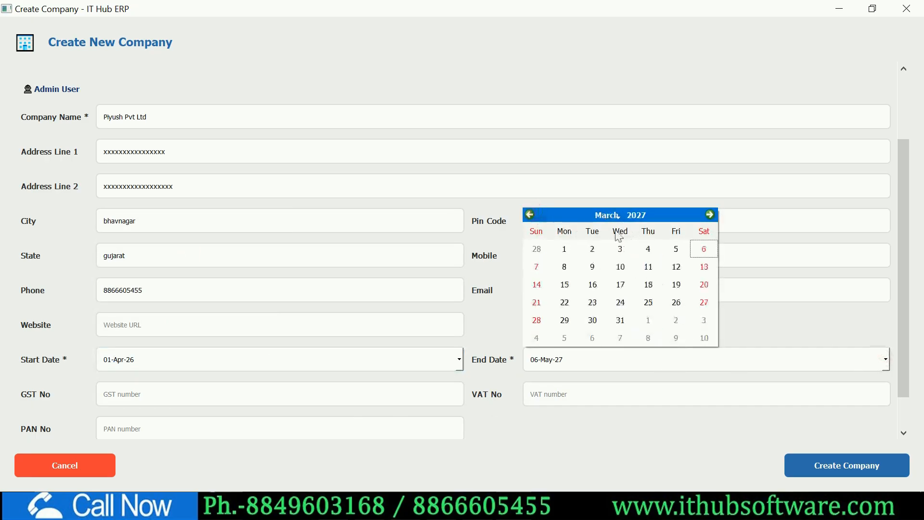
click(621, 320)
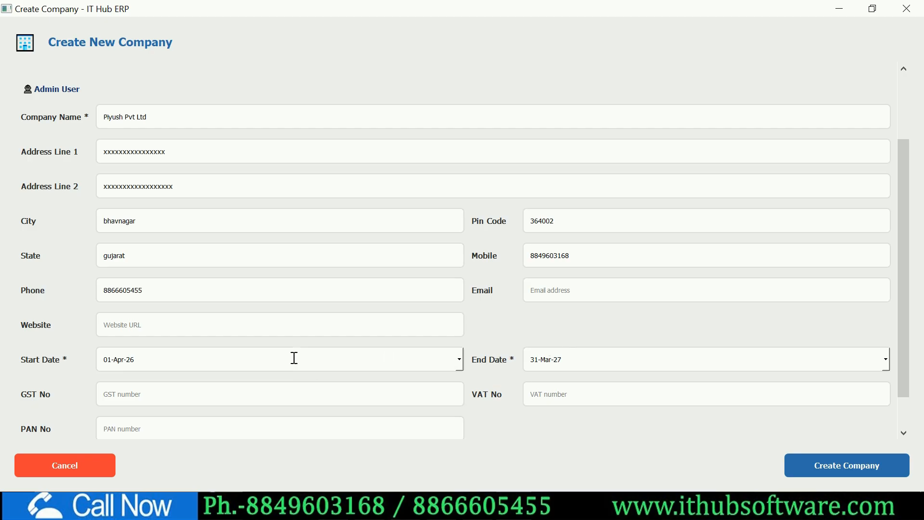
click(272, 386)
- Enter the GST number and admin username and password, then create the company and confirm success
text(24xxxxxxxxxxxxx)
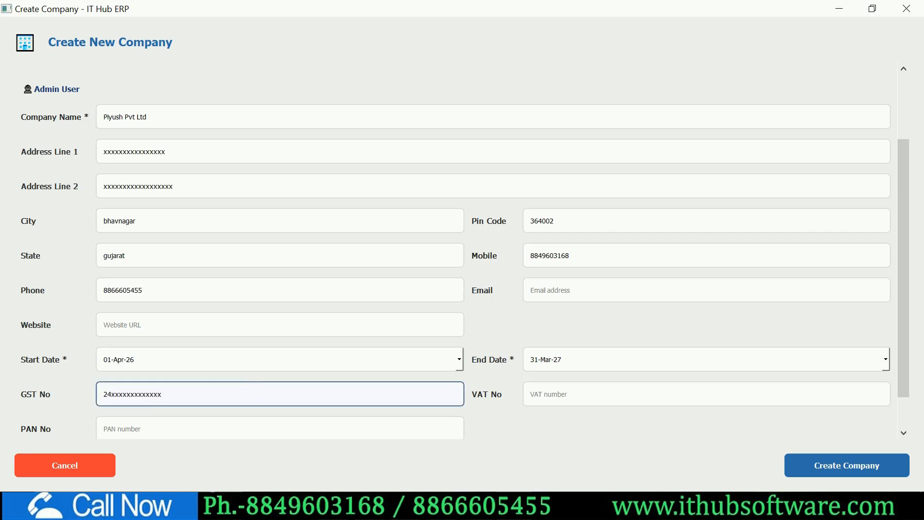
scroll(354, 433, down, 2)
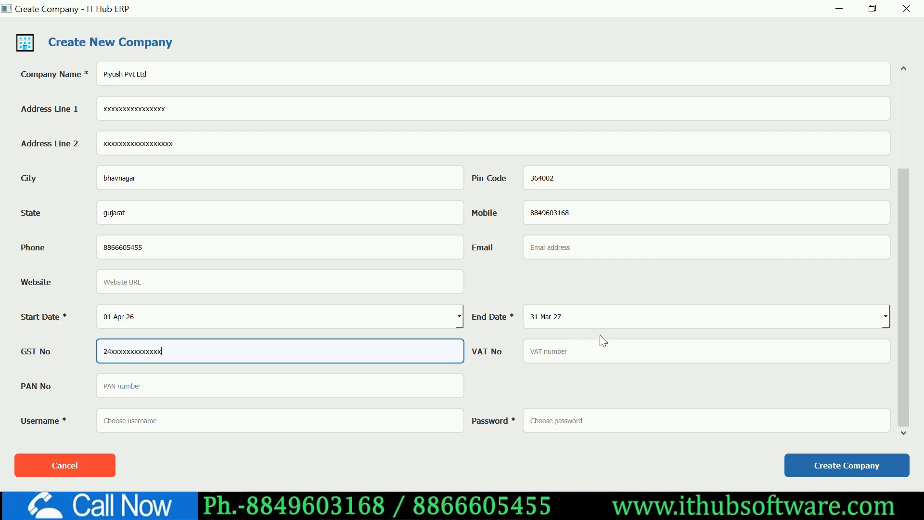
click(171, 420)
text(1)
key(Tab)
text(1)
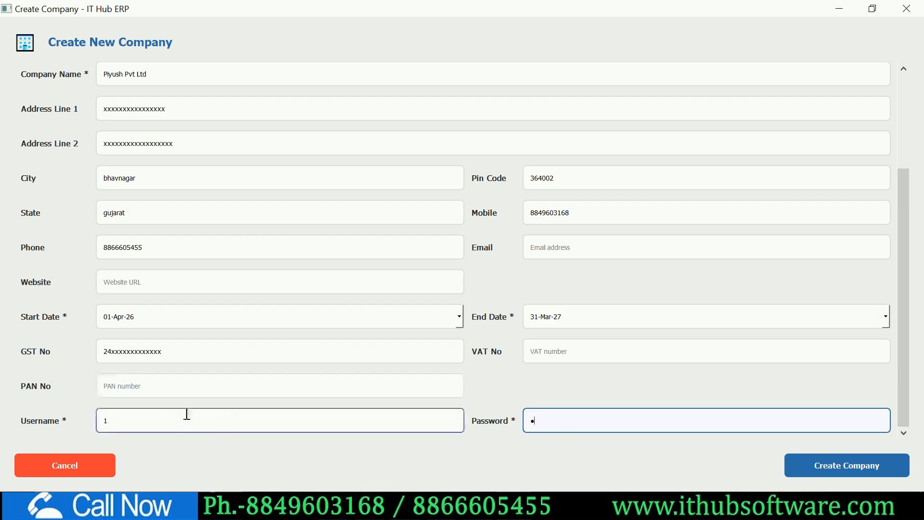
click(804, 468)
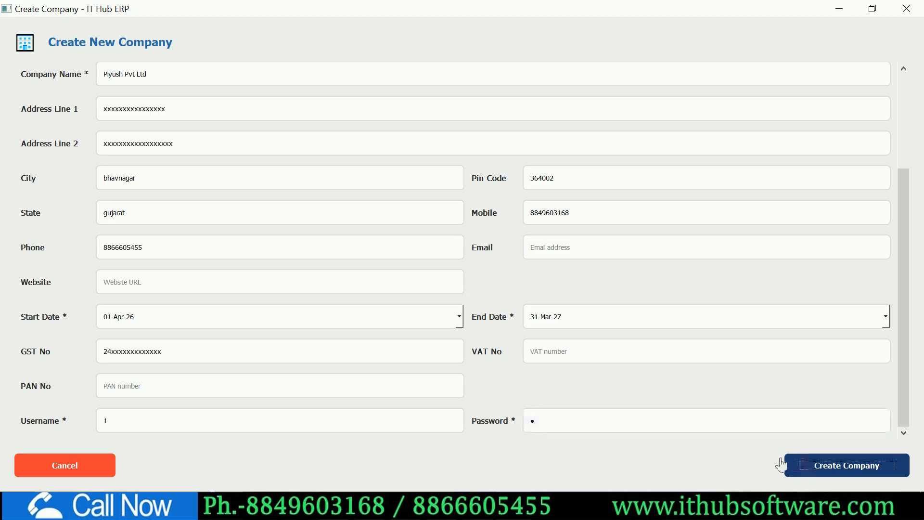
click(553, 288)
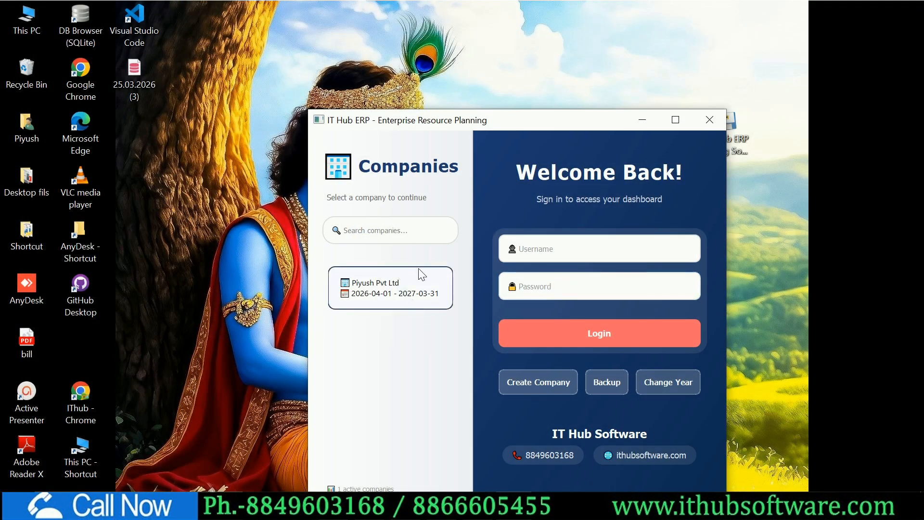
click(709, 121)
double_click(737, 128)
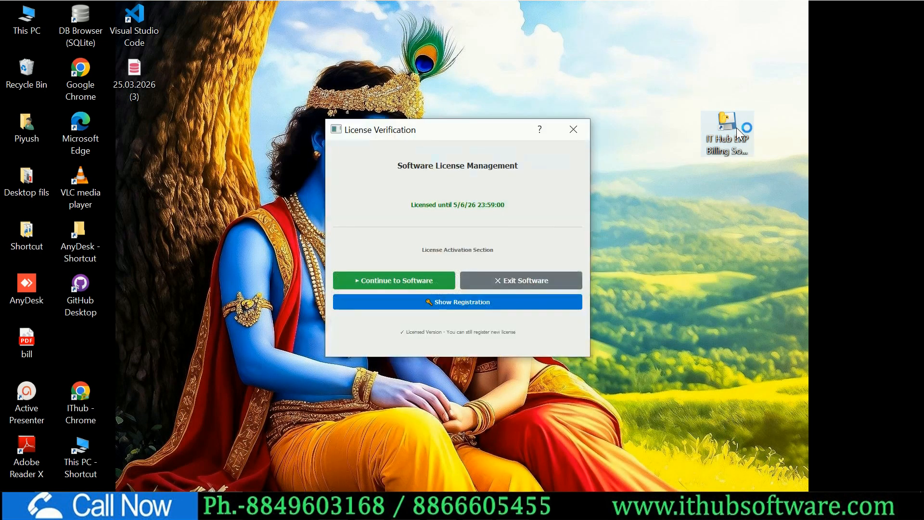
click(432, 280)
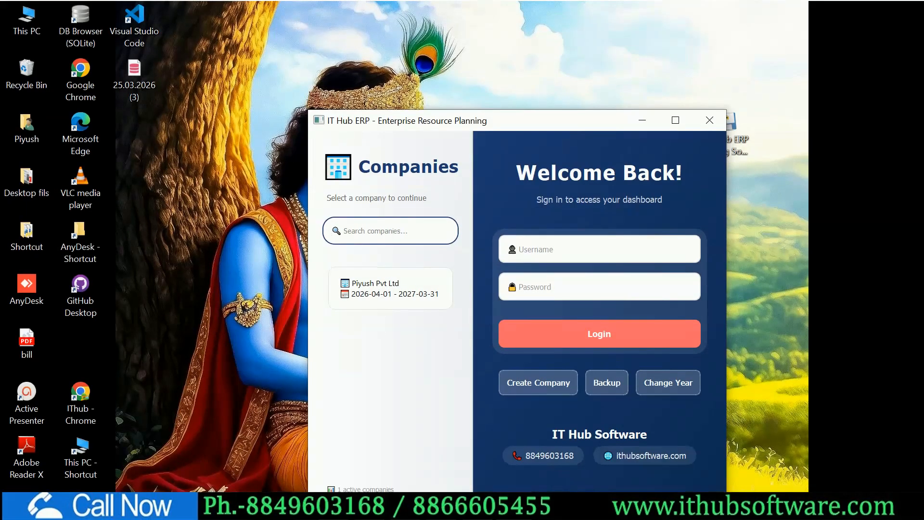
drag(540, 123, 535, 94)
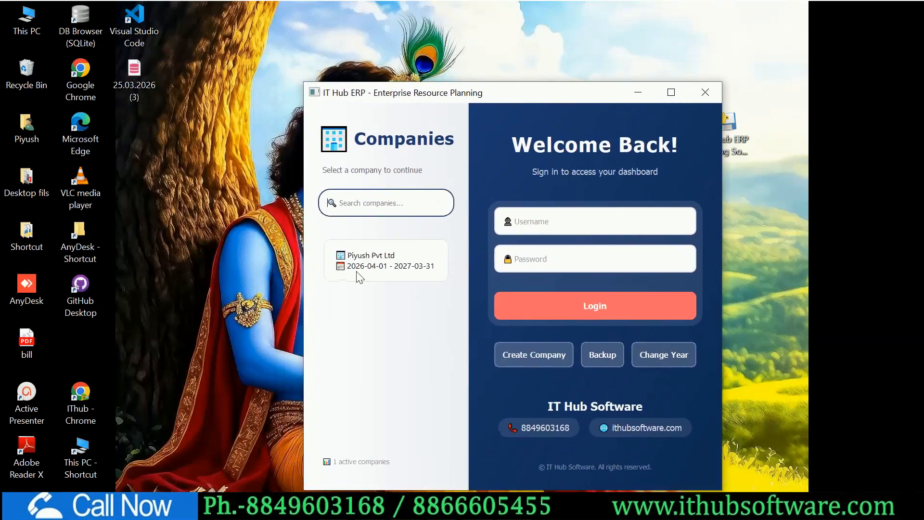
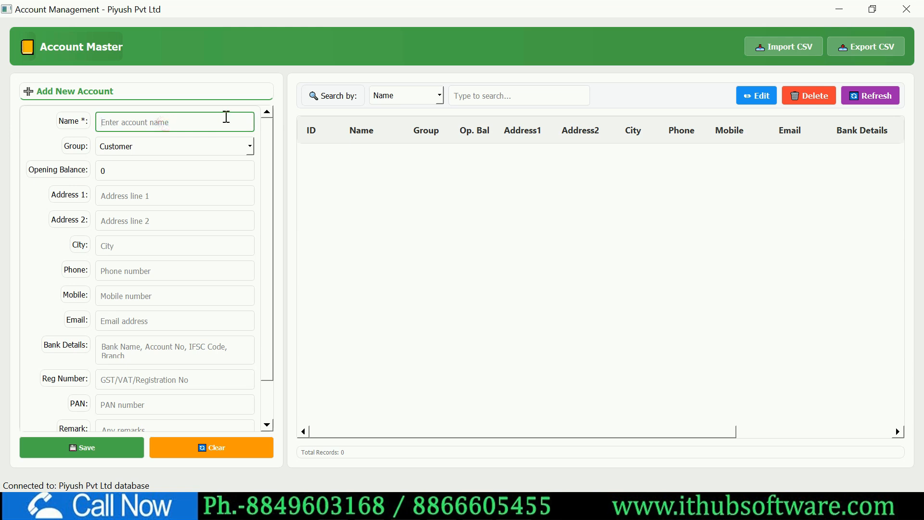
- Name the new account abc pvt, set its group to Supplier and its opening balance to 4500
text(abc pvt)
click(246, 149)
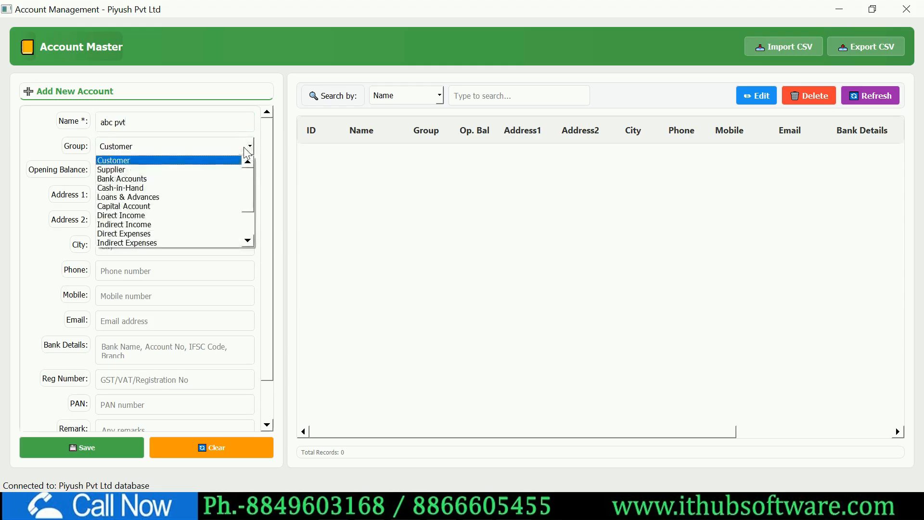
key(Down)
key(Return)
drag(110, 173, 102, 175)
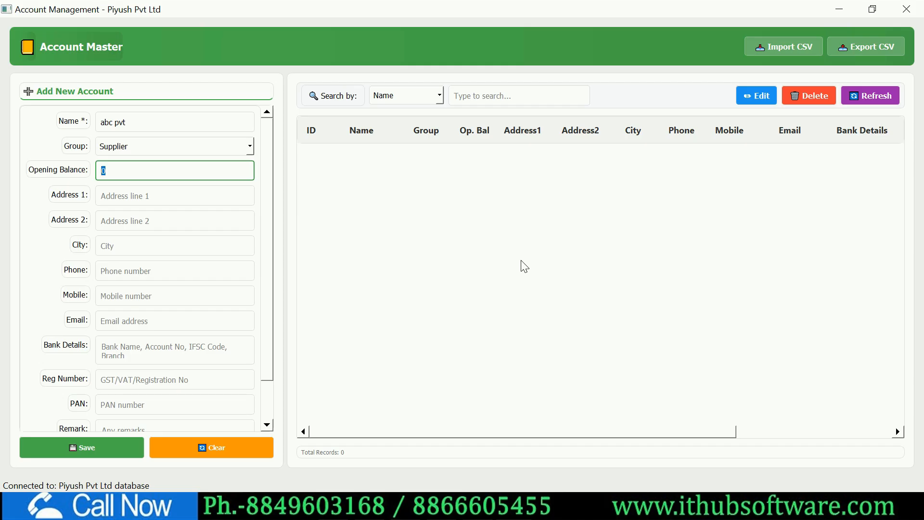
text(4500)
- Fill in the first address line and the mobile number, then save the account and confirm
click(221, 201)
text(xxxxxxx)
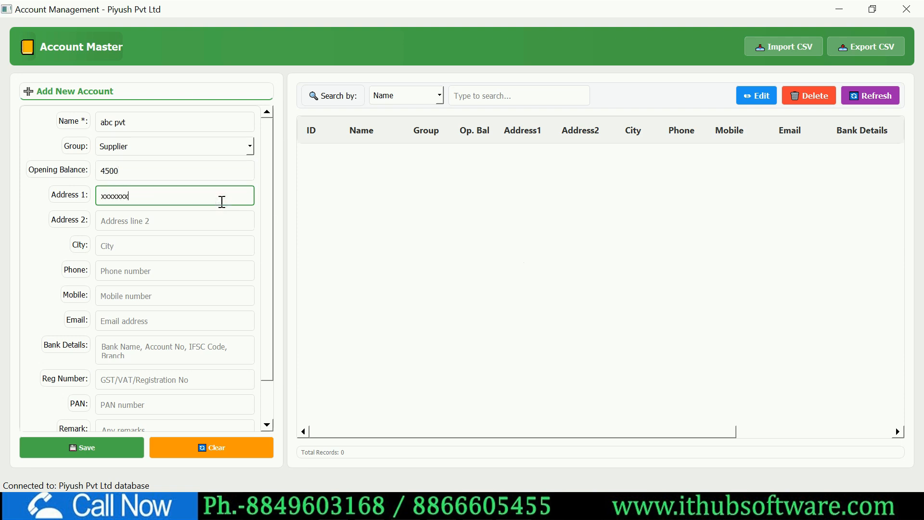
click(136, 249)
click(152, 273)
click(148, 289)
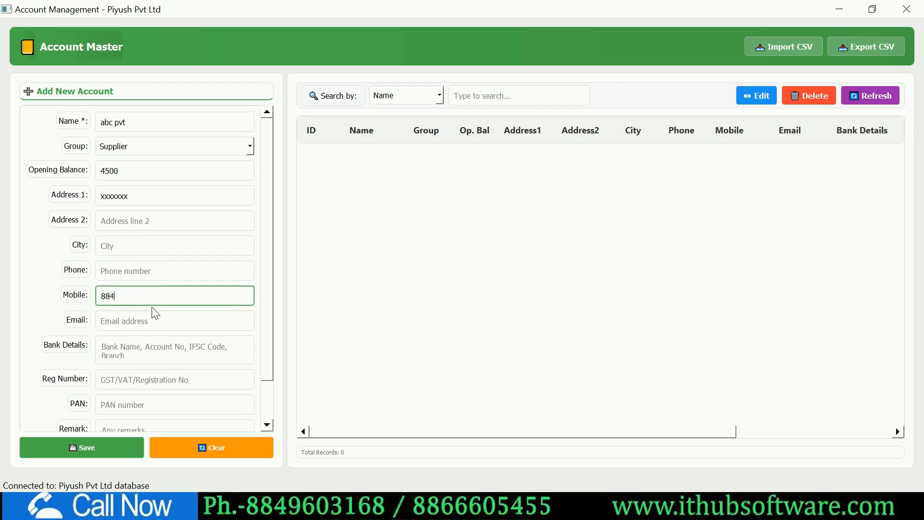
drag(264, 220, 264, 274)
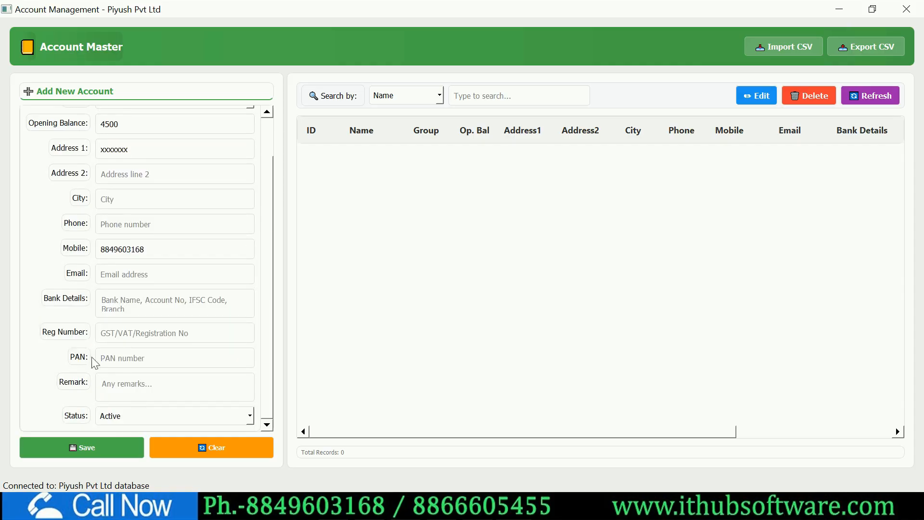
click(105, 453)
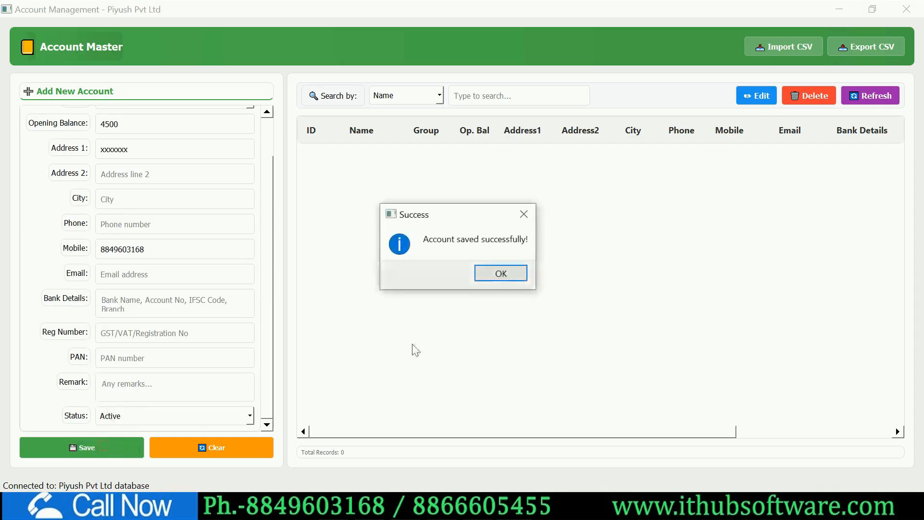
click(497, 273)
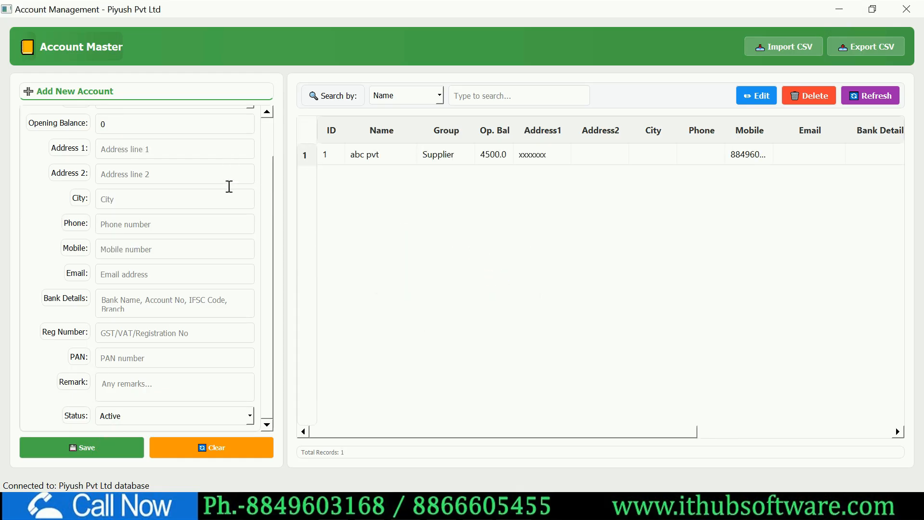
- Enter xyz pvt as the account name, keep the Customer group, and set opening balance 6000
scroll(272, 183, up, 3)
click(169, 121)
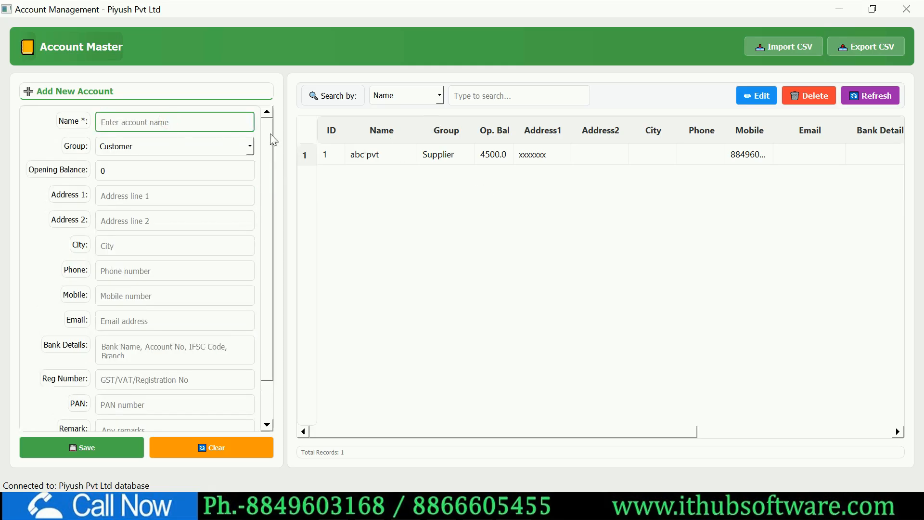
text(xyz pvt)
click(243, 147)
click(241, 146)
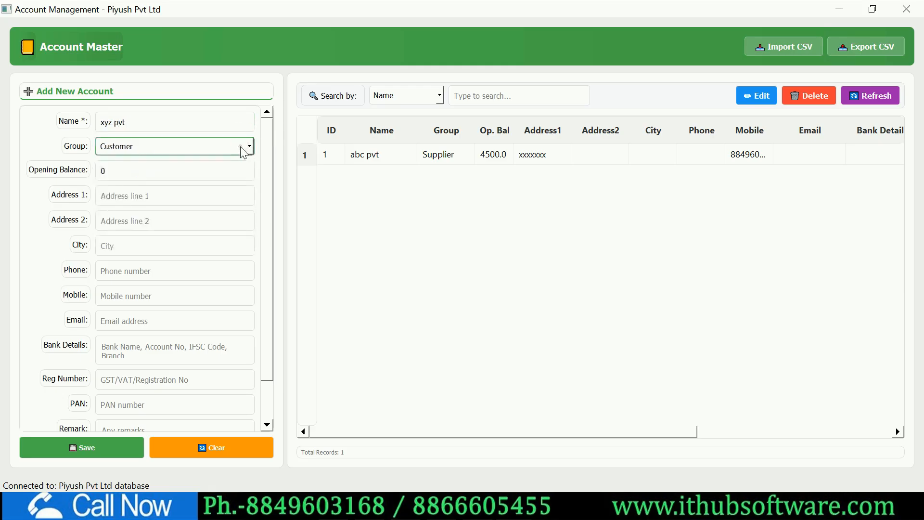
click(119, 168)
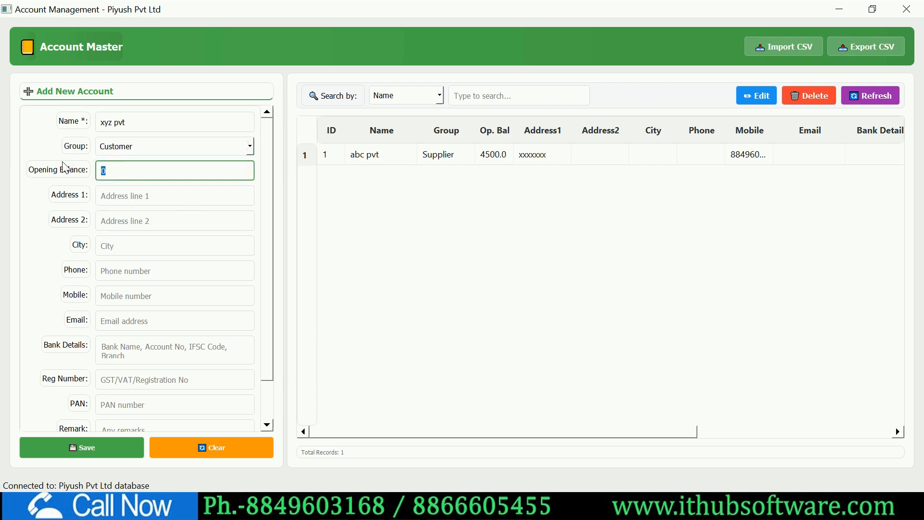
text(6000)
- Fill in both address lines and the mobile number
click(149, 197)
text(xxxxxxx)
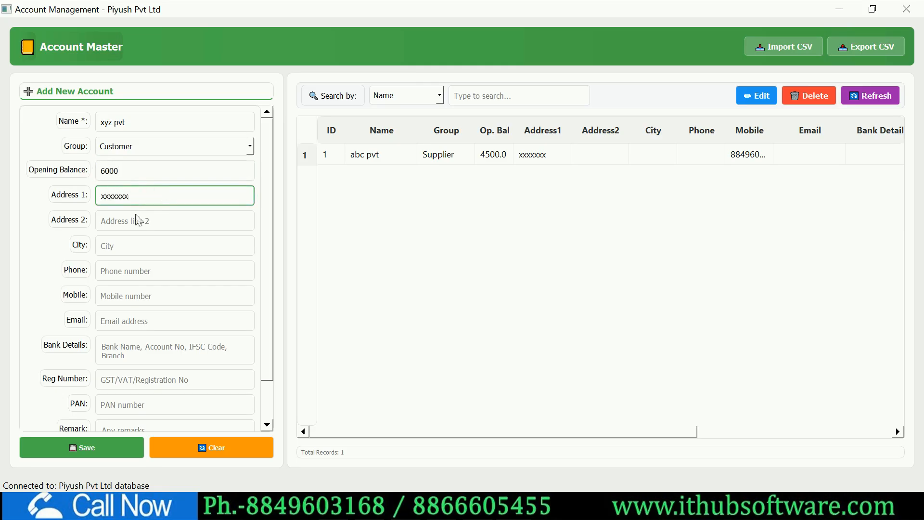
click(106, 223)
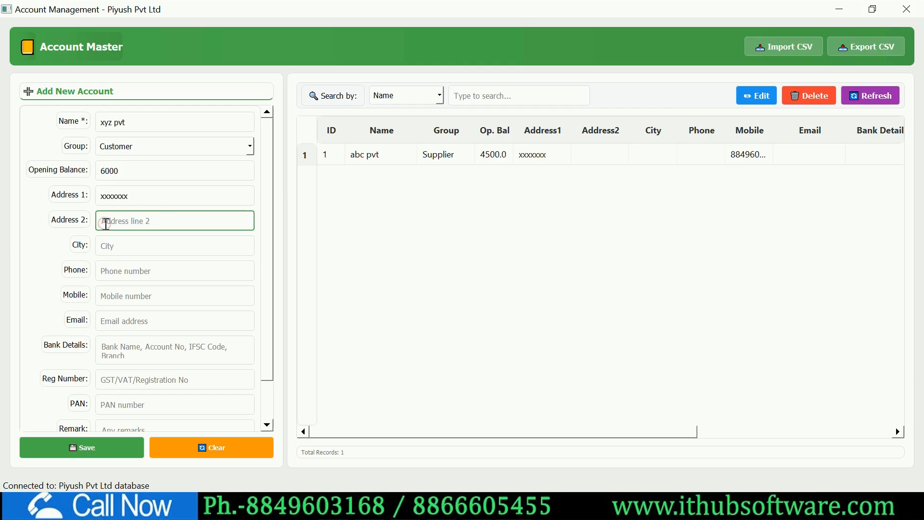
text(xxxxx)
click(136, 293)
click(164, 244)
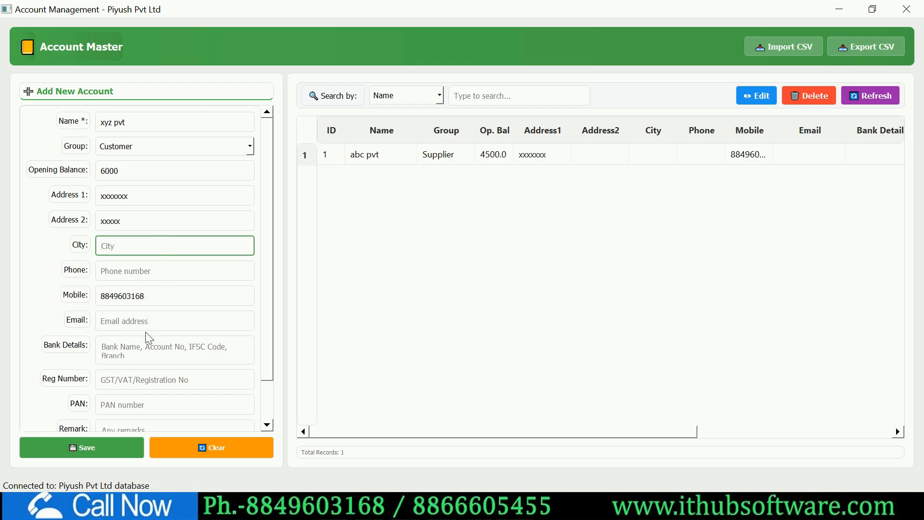
- Enter the registration number, then save the xyz pvt account and confirm
scroll(171, 322, down, 1)
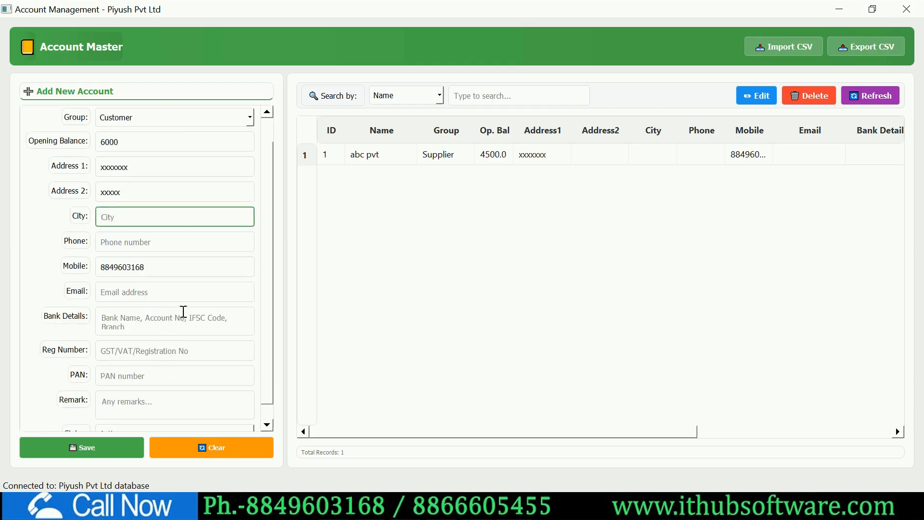
click(266, 425)
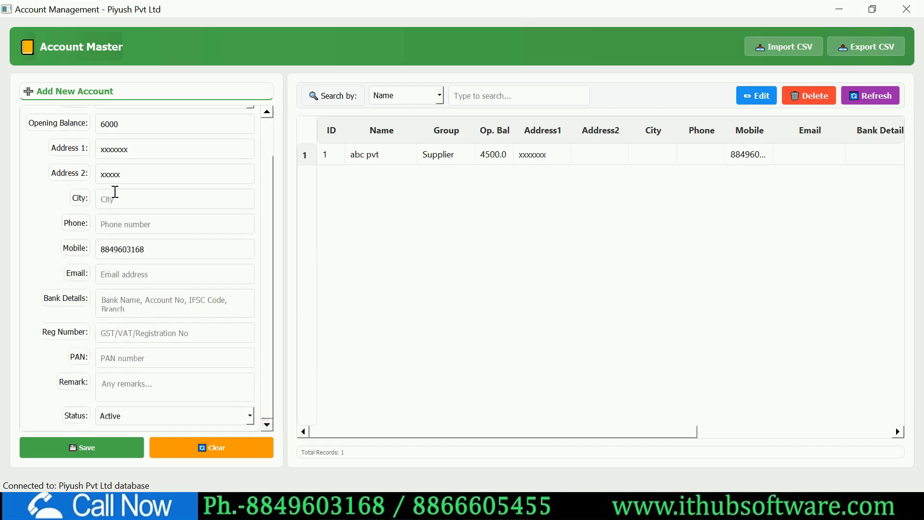
click(137, 332)
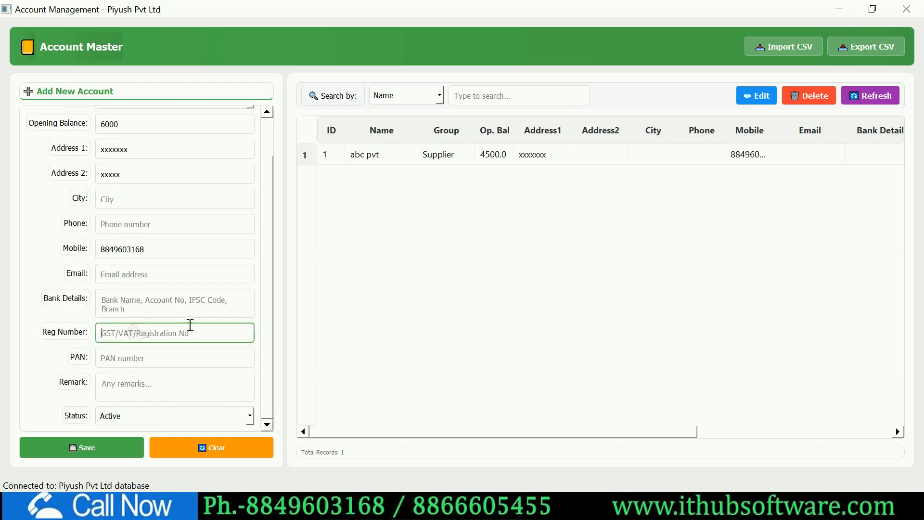
text(24xxxxxxxxxxxxxxx)
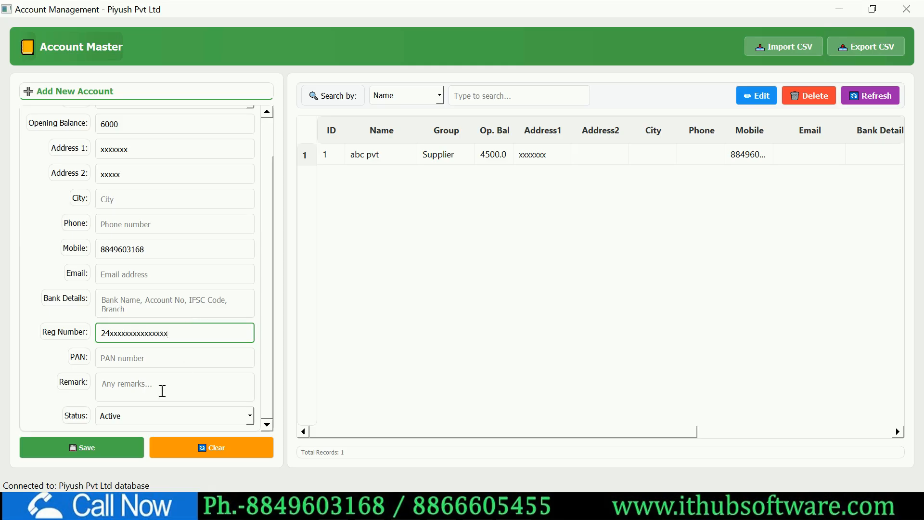
click(116, 449)
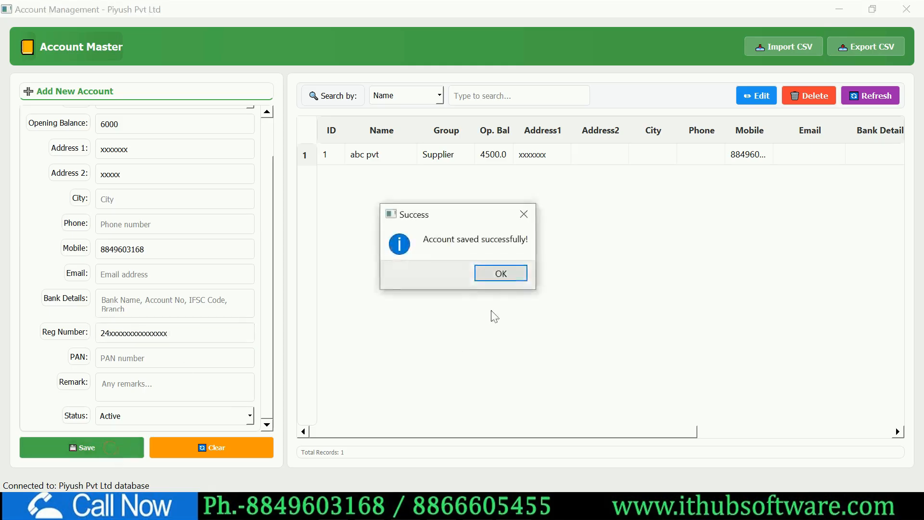
click(500, 274)
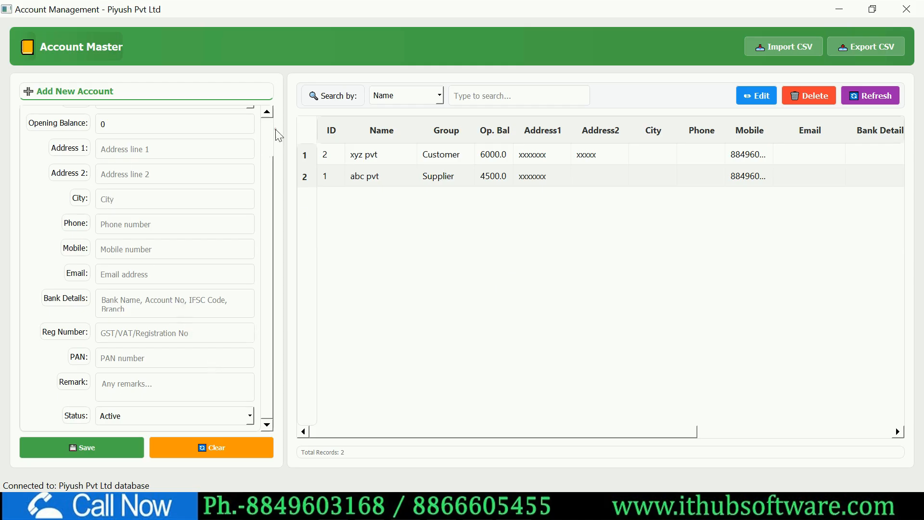
- Add an account named sbi in the Bank Accounts group and save it
scroll(265, 120, up, 2)
click(201, 121)
text(sbi)
click(229, 149)
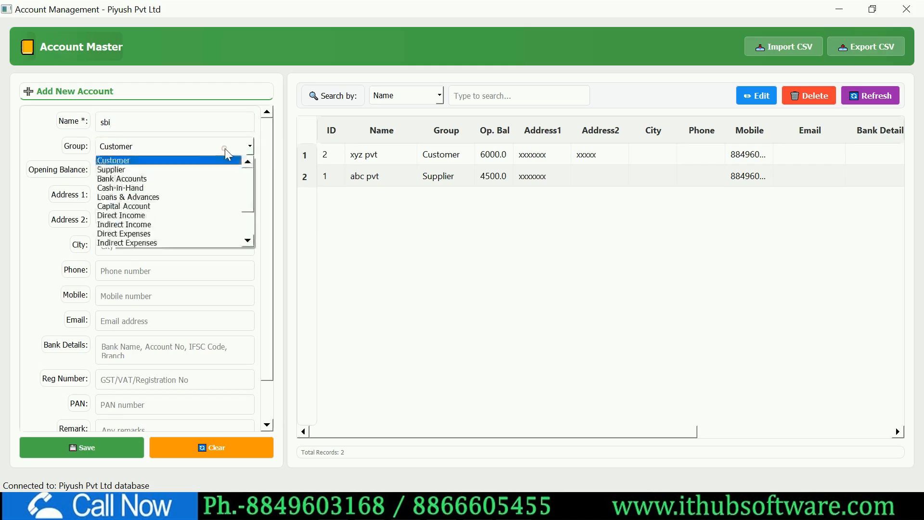
key(Down)
key(Down)
key(Return)
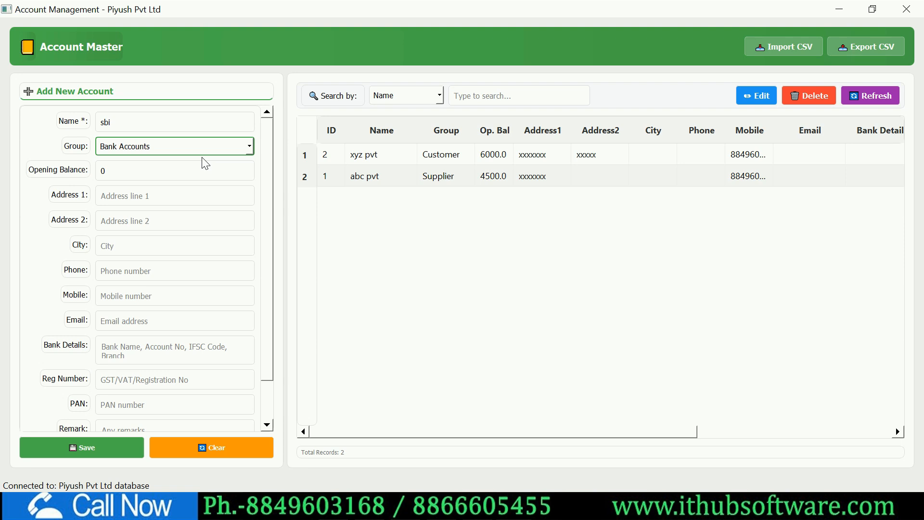
click(122, 167)
key(ctrl+a)
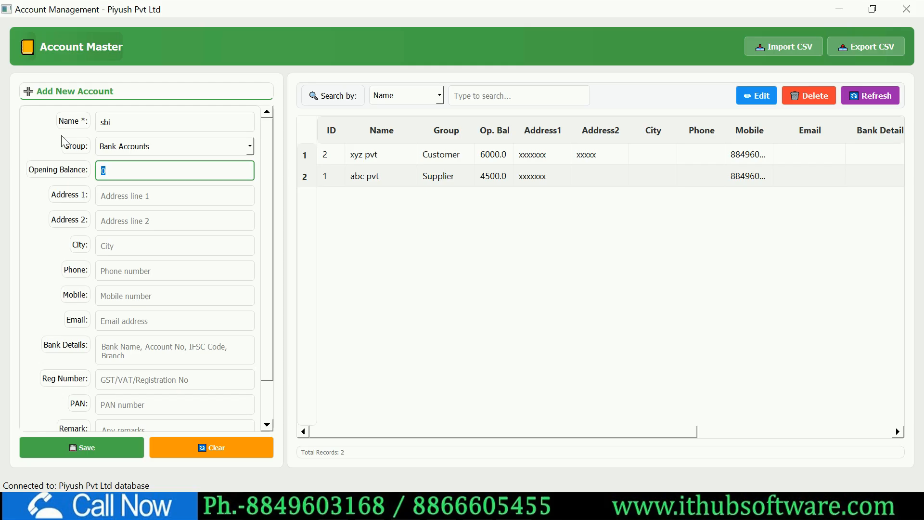
click(99, 447)
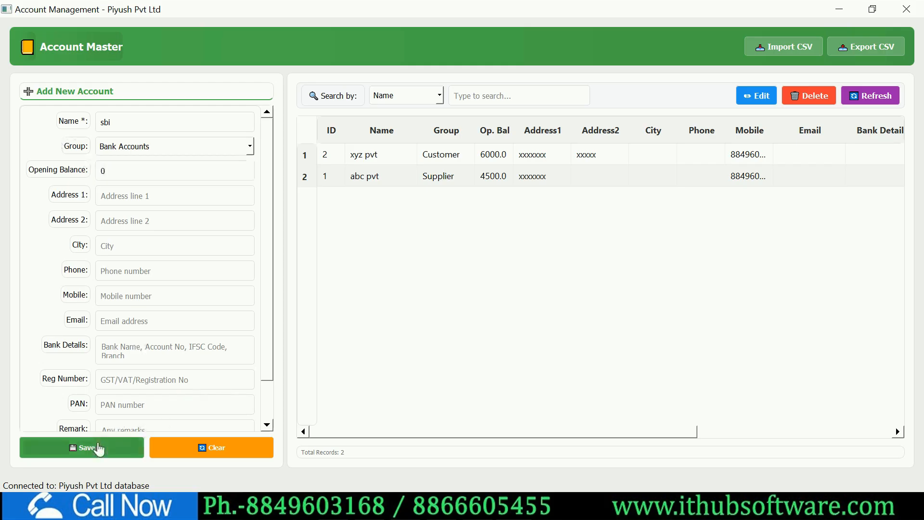
click(489, 271)
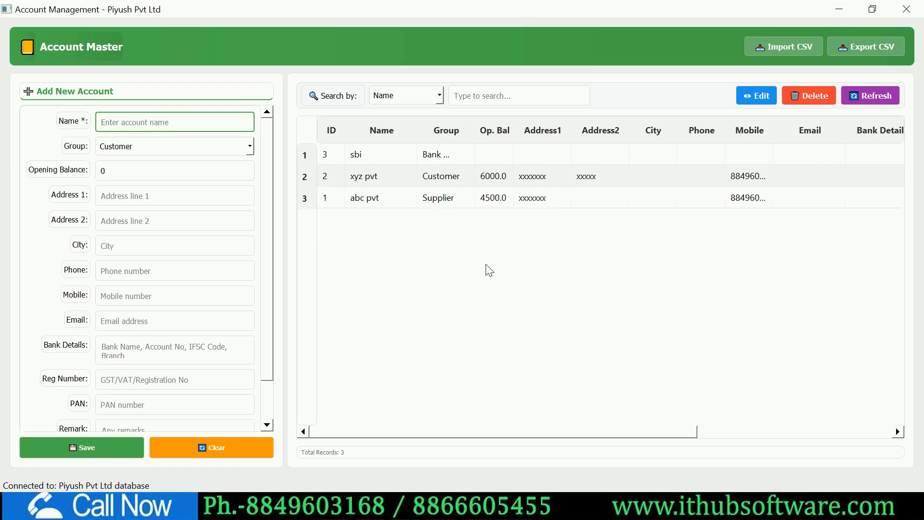
- Close Account Management, briefly reopen it to check the group list, then close it again
click(907, 9)
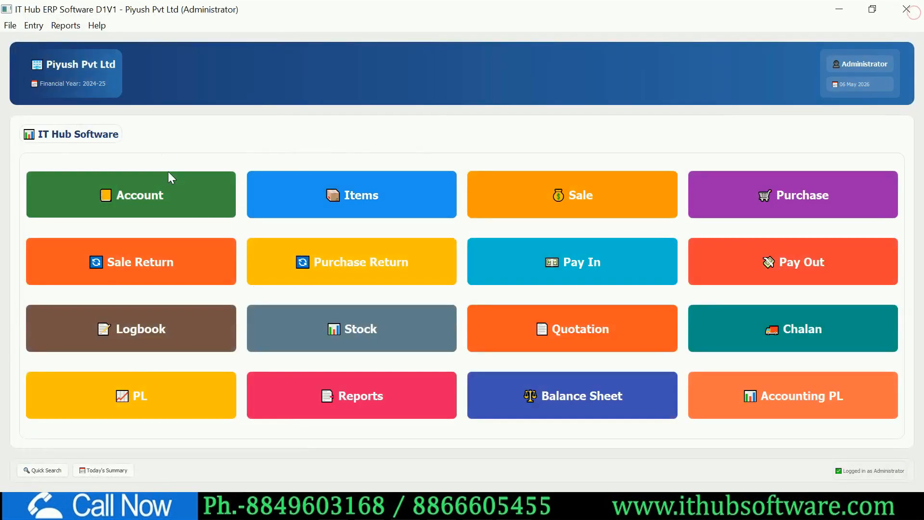
click(171, 193)
click(249, 146)
click(250, 147)
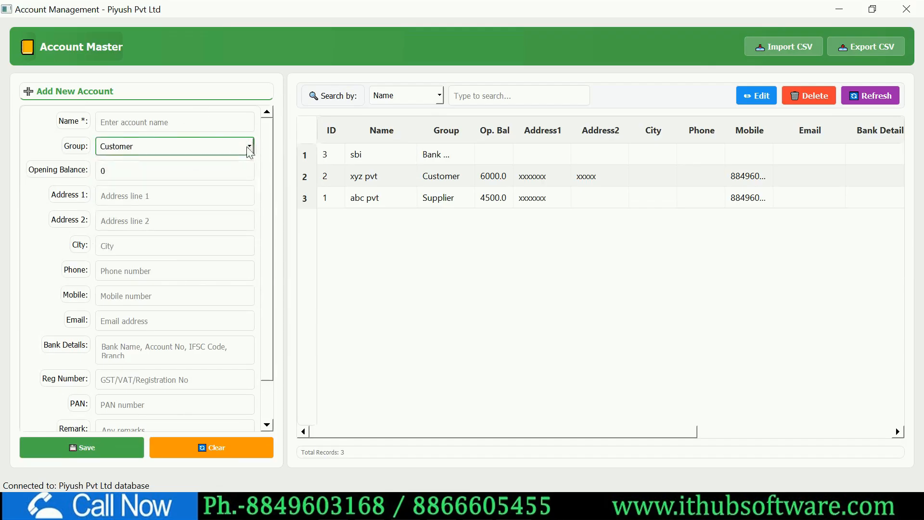
click(250, 147)
scroll(223, 212, down, 2)
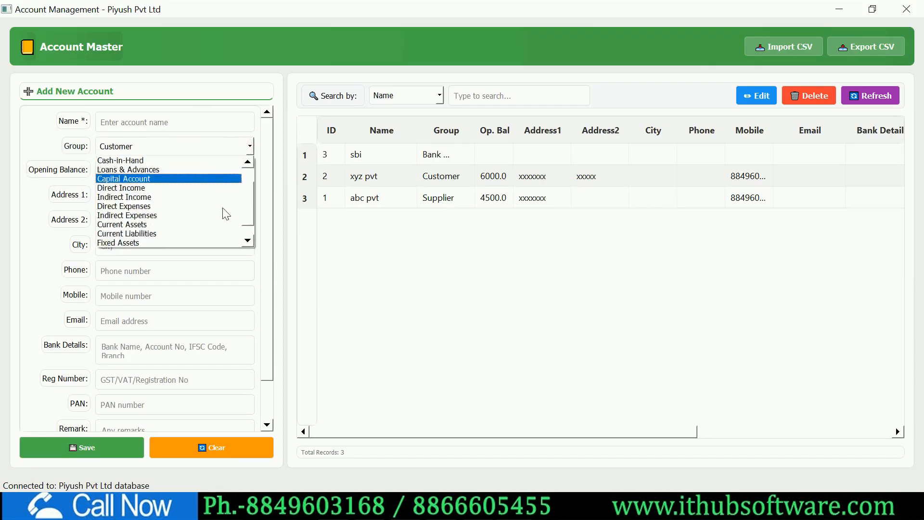
click(457, 288)
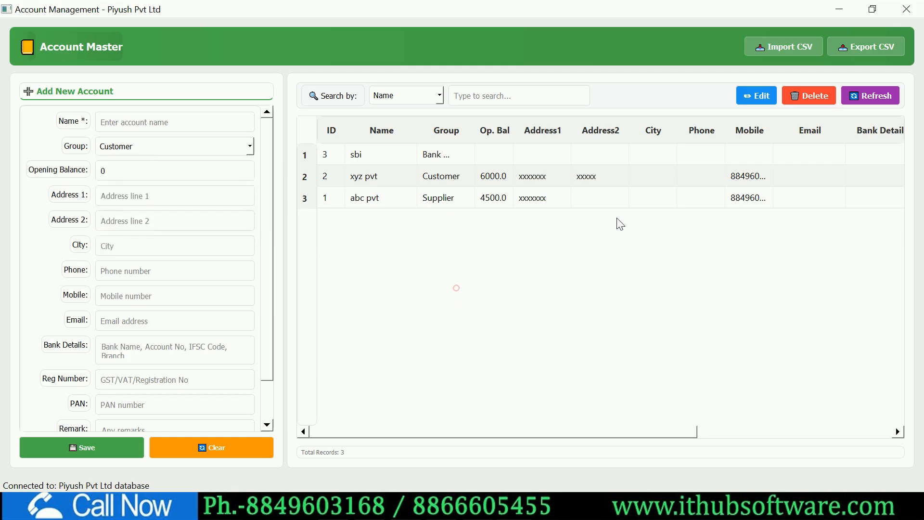
click(896, 15)
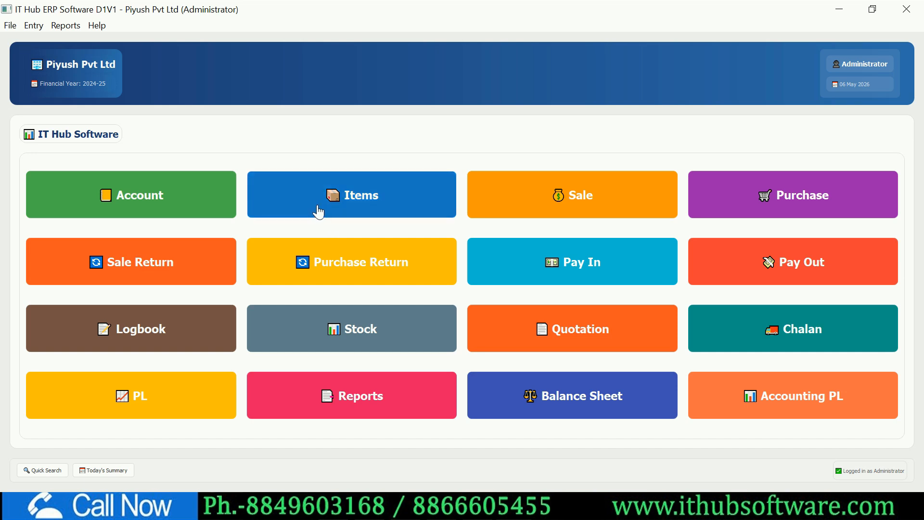
- Open the Items master and enter item prod1 with HSN code 5455
click(381, 200)
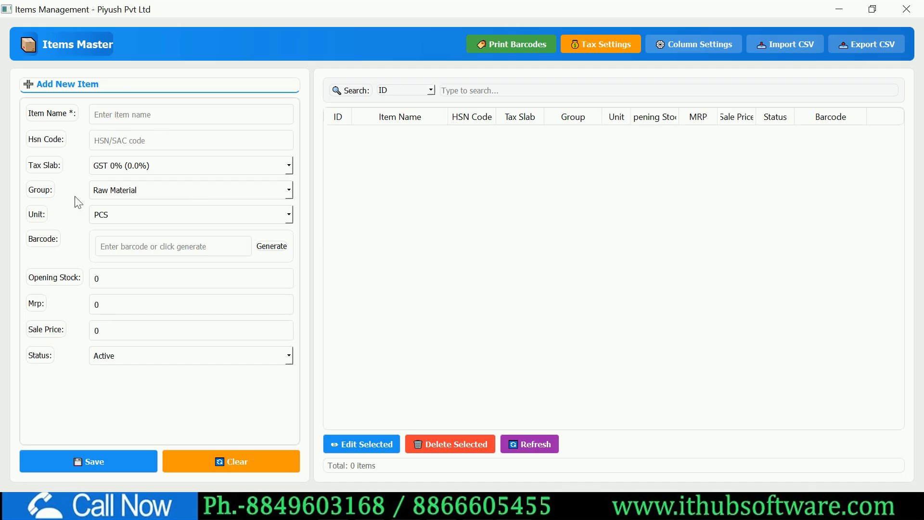
click(132, 118)
text(prod1)
click(148, 142)
text(5455)
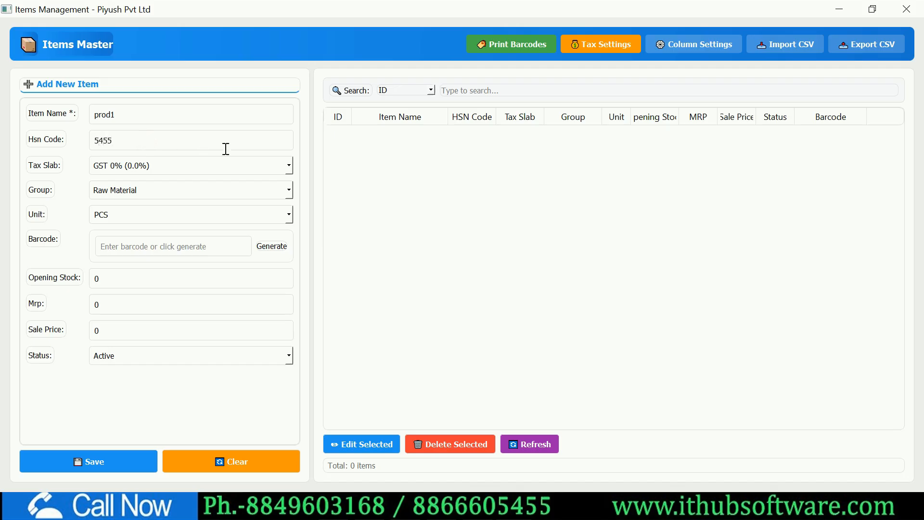
- Choose the GST 12% tax slab, keep PCS as the unit, and generate a barcode
click(285, 163)
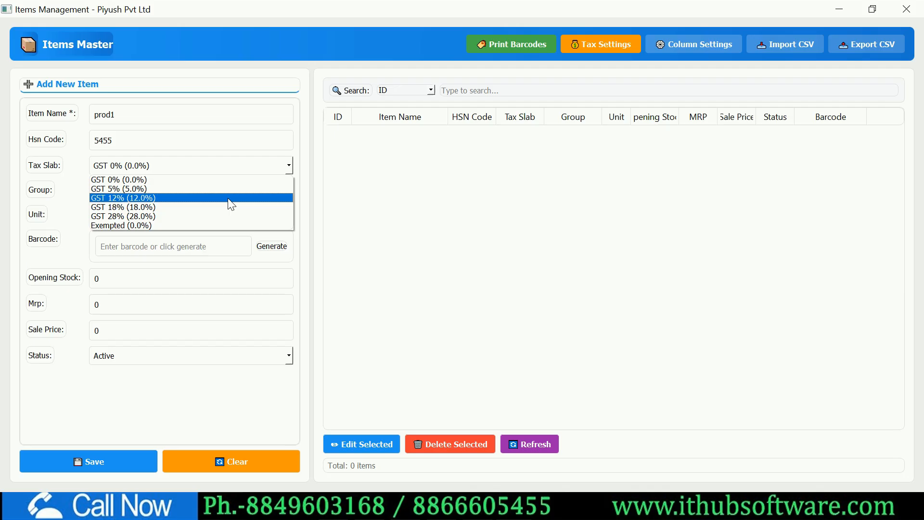
click(228, 199)
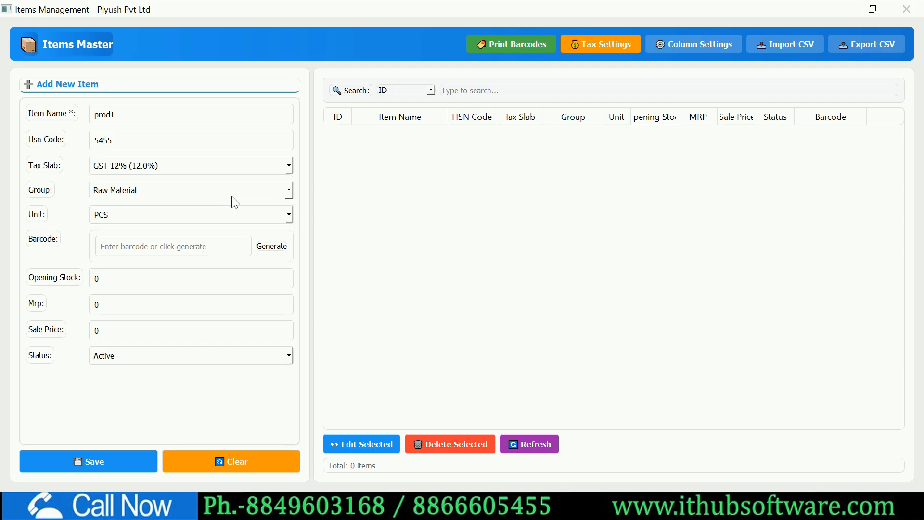
click(288, 213)
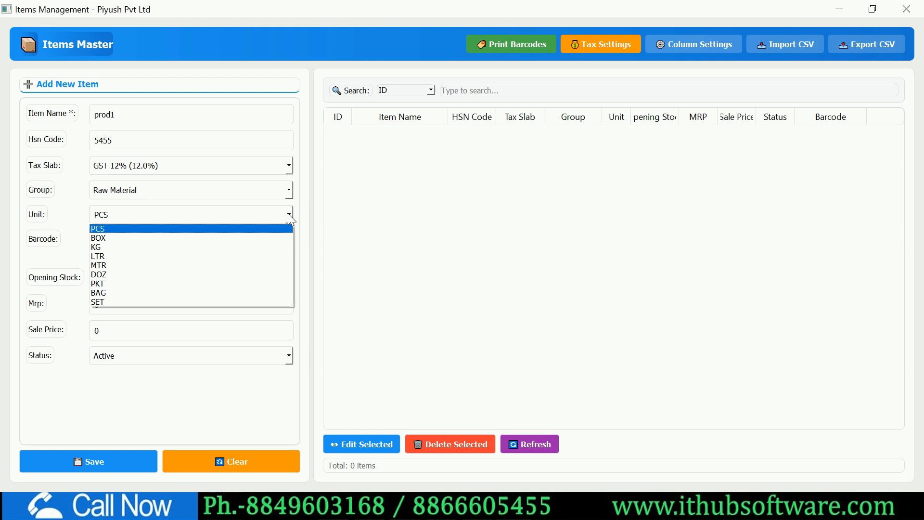
click(288, 214)
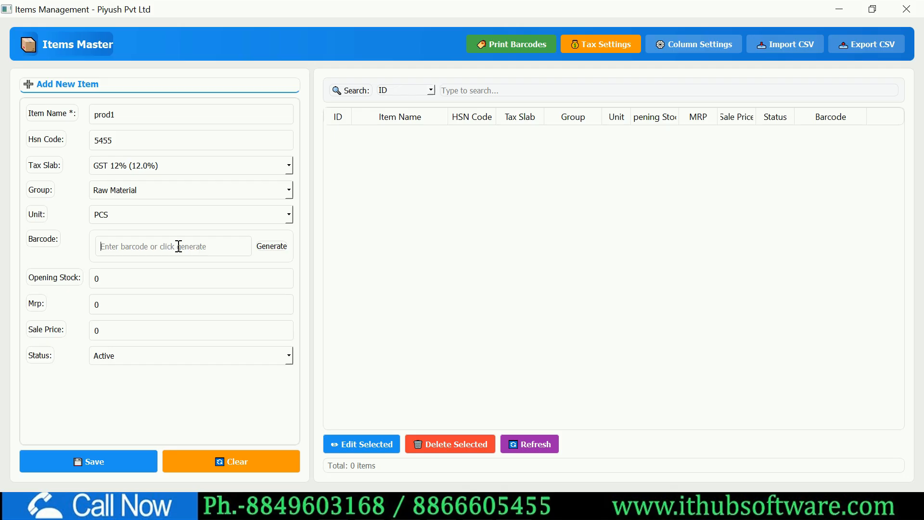
click(272, 249)
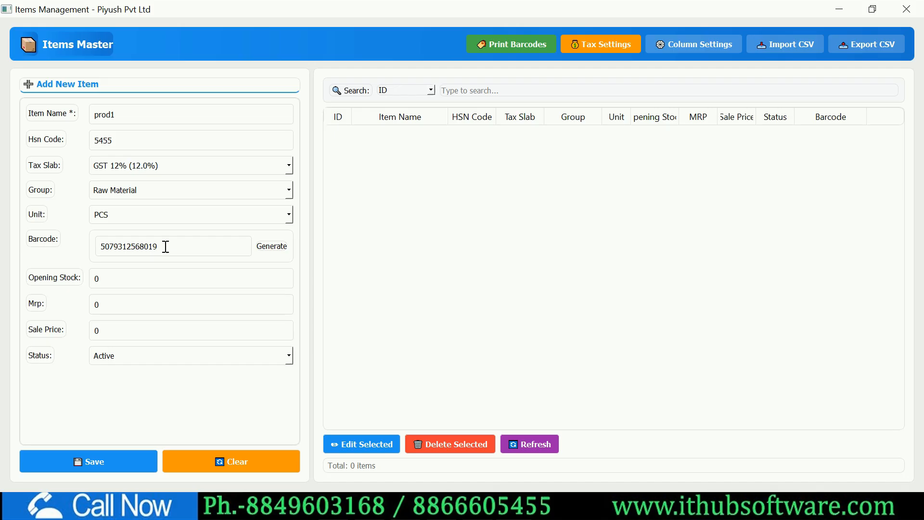
- Set prod1's opening stock to 50 and sale price to 100, then save and confirm
drag(136, 277, 89, 283)
text(50)
double_click(97, 304)
double_click(109, 302)
double_click(102, 330)
text(100)
click(117, 461)
click(519, 277)
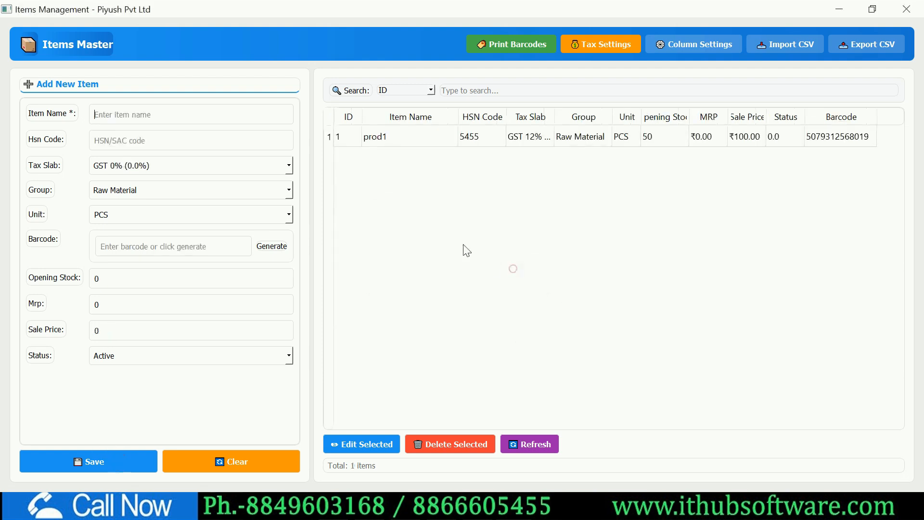
- Enter a second item named abc with HSN code 21
click(143, 114)
text(p)
key(BackSpace)
text(abc)
click(149, 142)
text(21)
- Give abc opening stock 20 and sale price 200, then save and confirm
click(114, 274)
key(BackSpace)
text(20)
drag(100, 332, 74, 330)
text(200)
click(97, 469)
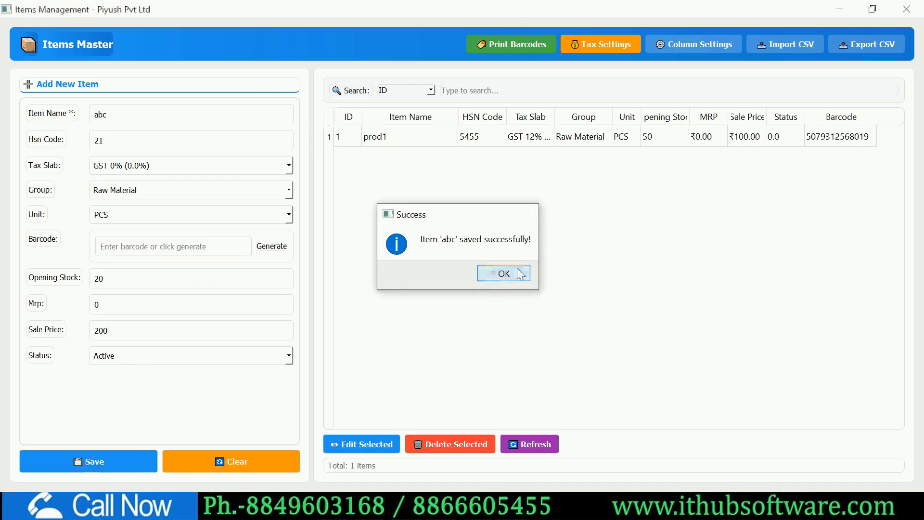
click(493, 272)
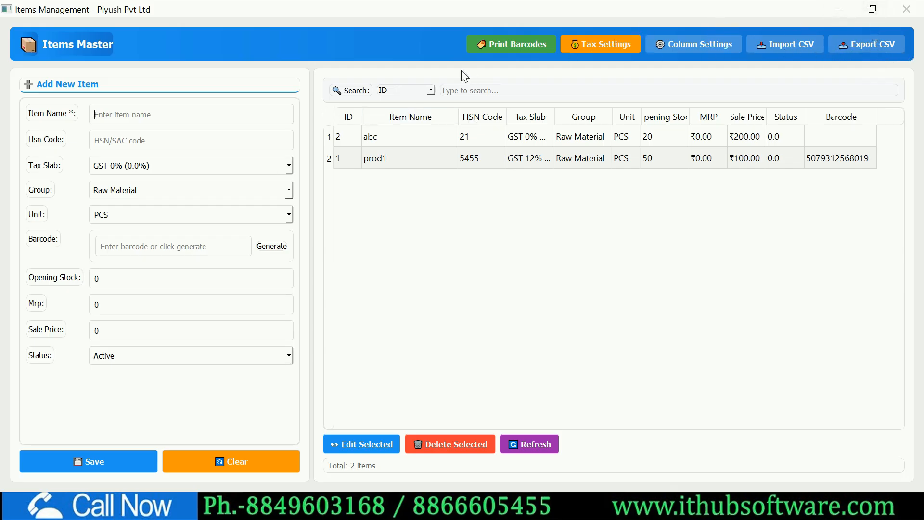
- Open abc in the item editor, cancel without saving, close Items Management, and reopen Account Master
click(392, 137)
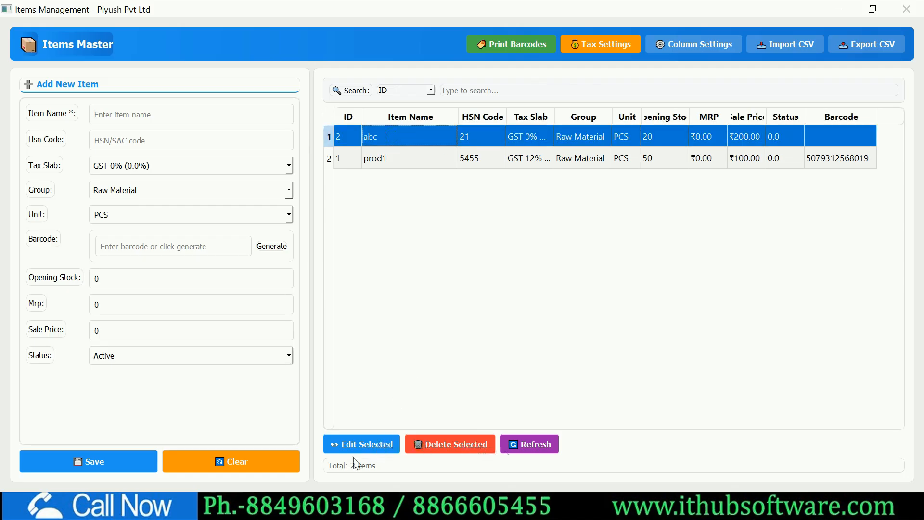
click(376, 441)
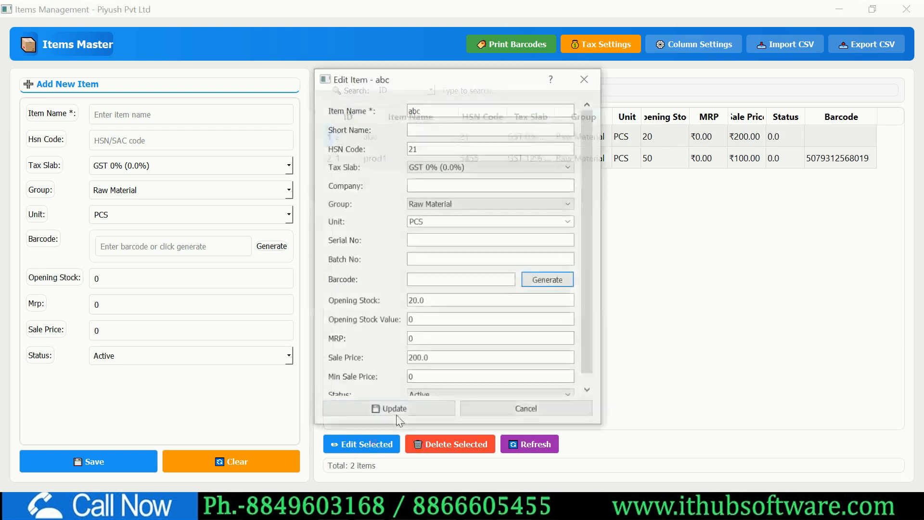
scroll(450, 228, down, 2)
click(586, 78)
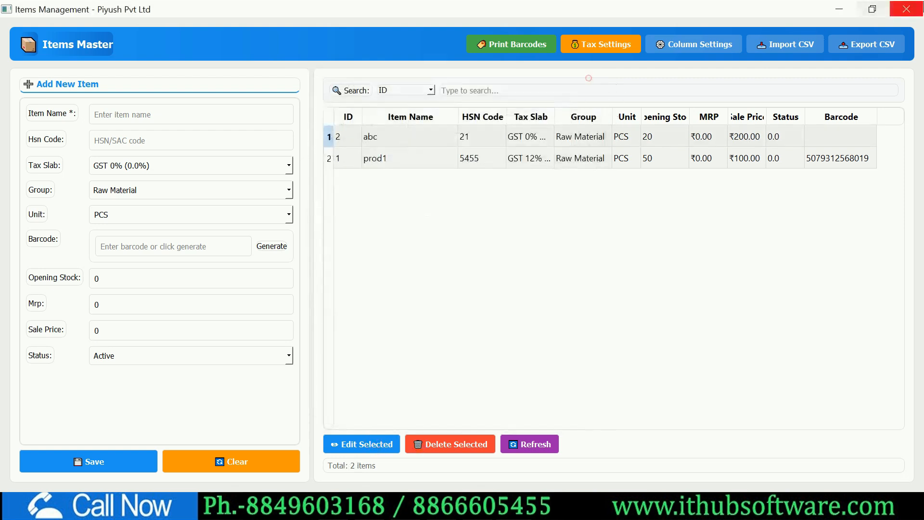
click(907, 9)
click(126, 215)
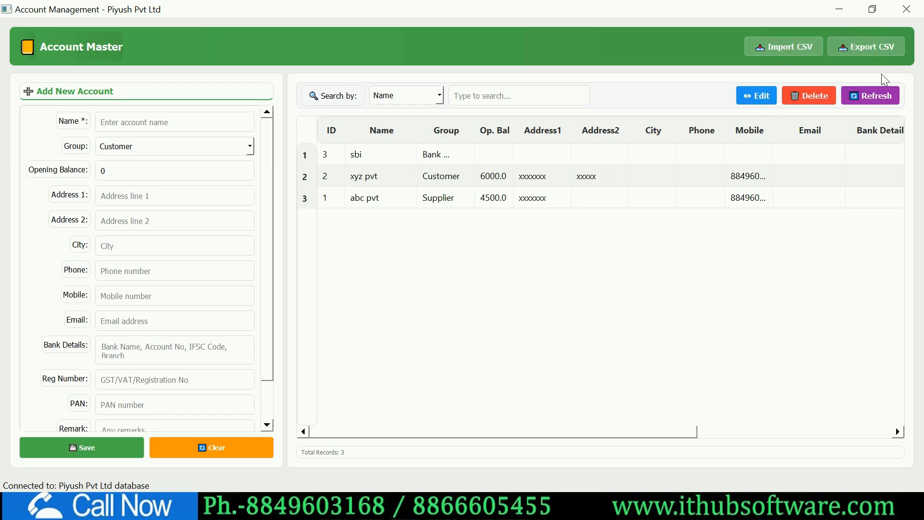
- Close Account Management and open Purchase Management from the dashboard
click(914, 6)
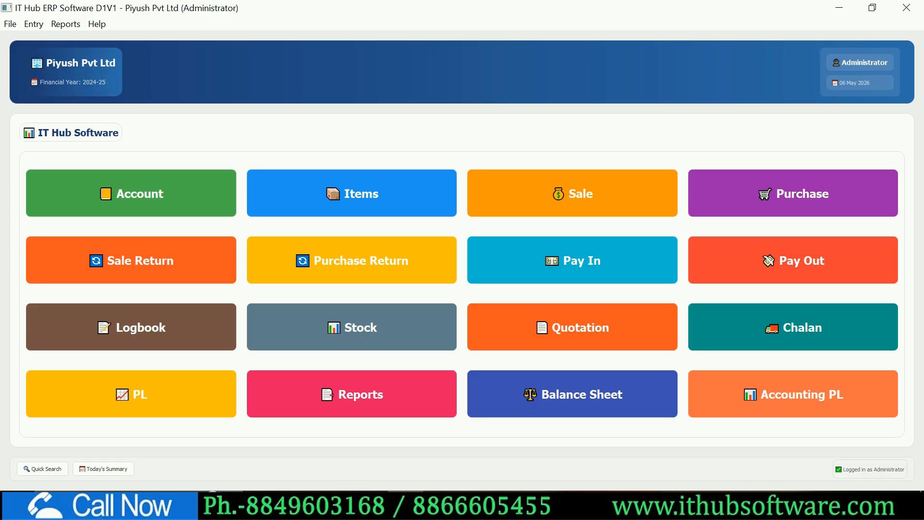
click(750, 201)
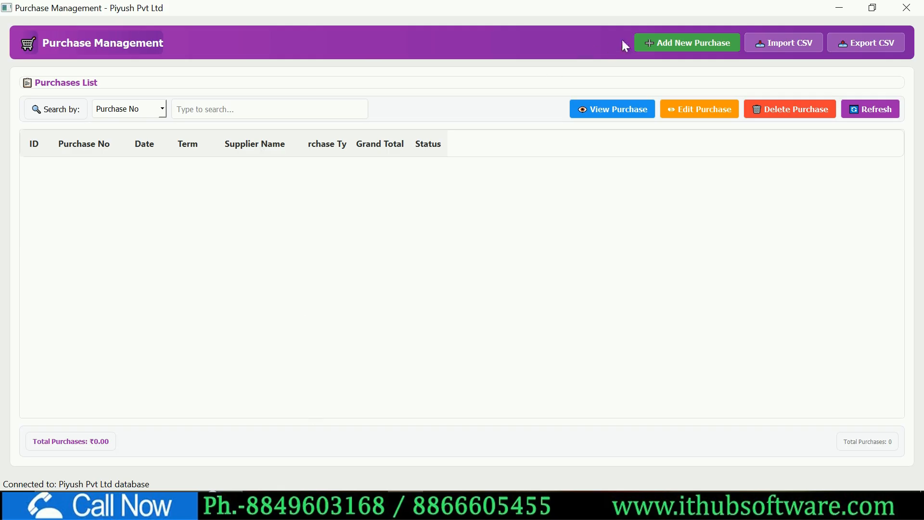
- Start a new purchase numbered 321, dated 06-May-26, with Credit payment terms
click(669, 45)
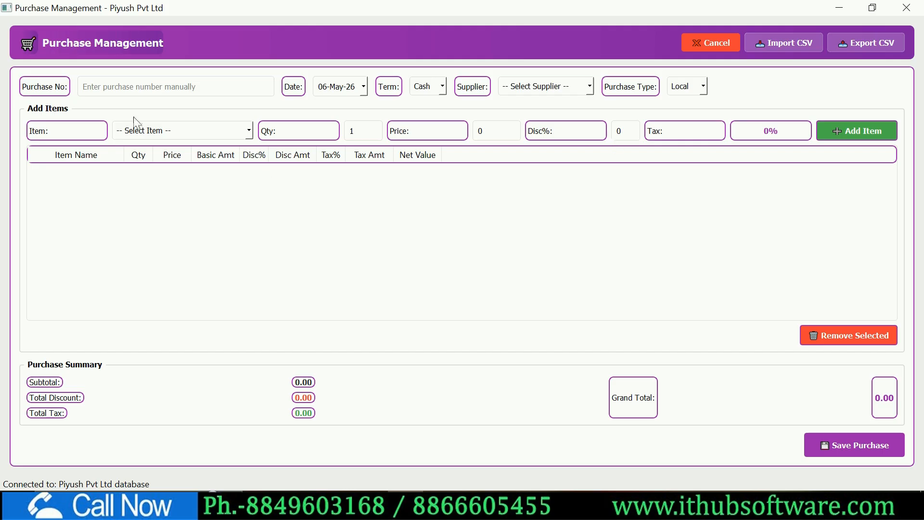
click(112, 87)
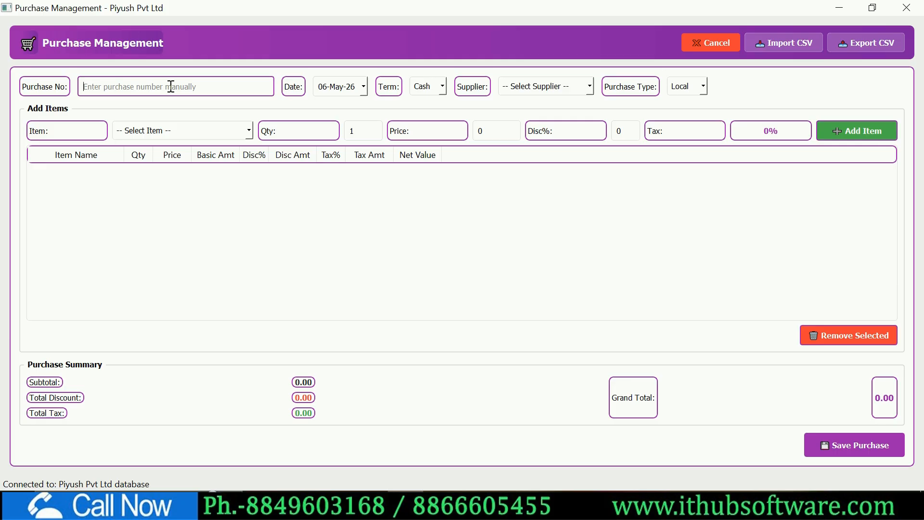
text(321)
click(365, 88)
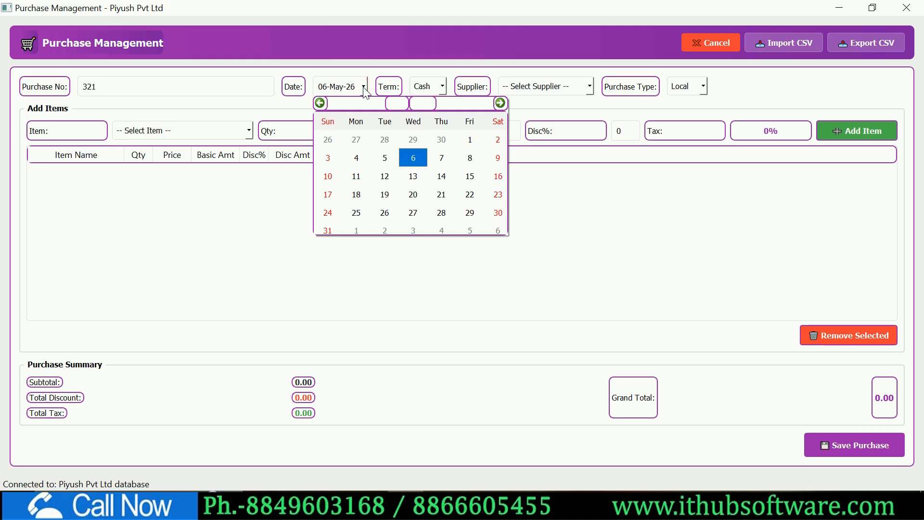
click(365, 91)
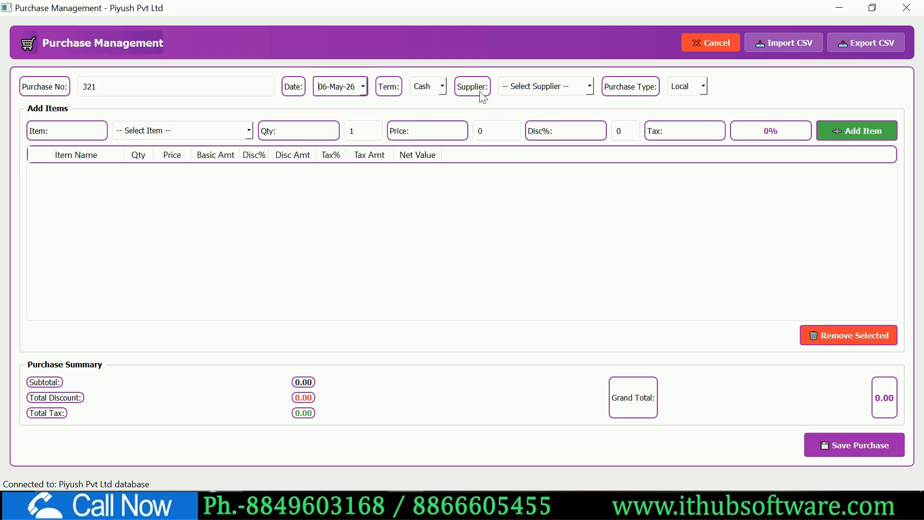
click(442, 82)
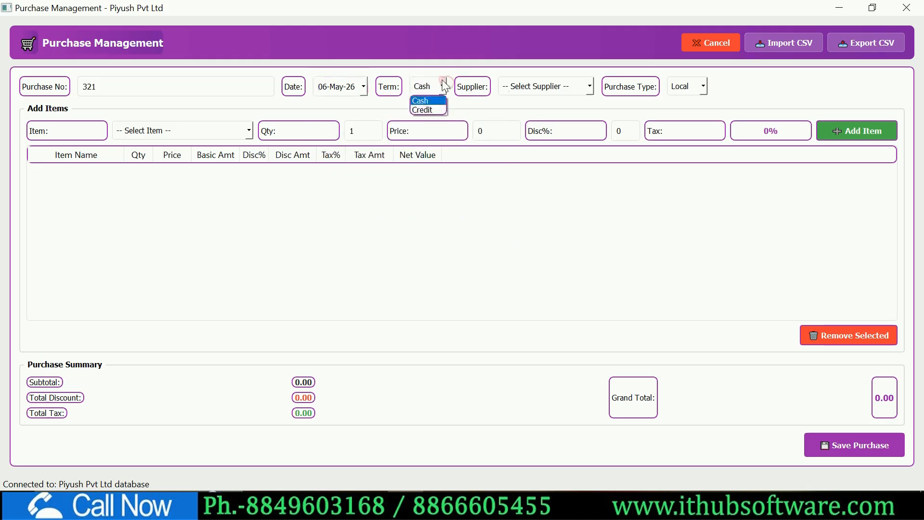
click(432, 109)
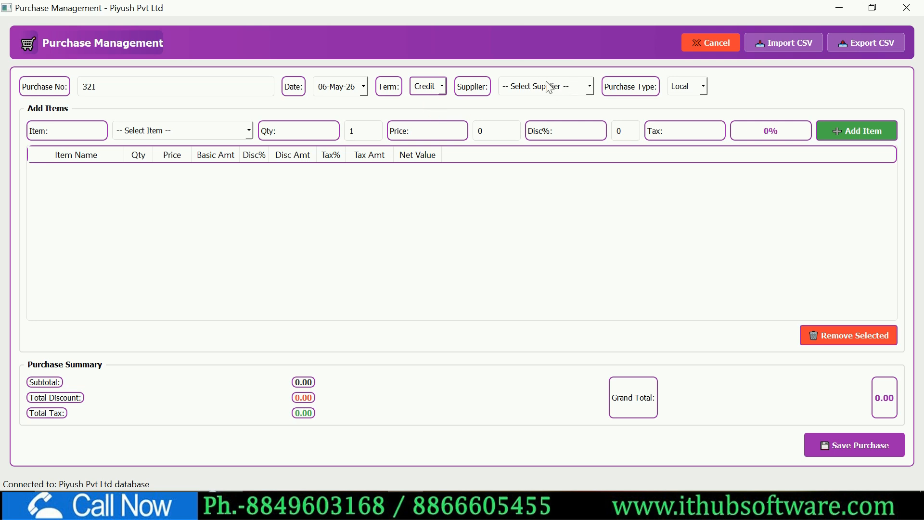
click(443, 88)
- Choose abc pvt as the supplier and keep the purchase type as Local
click(555, 88)
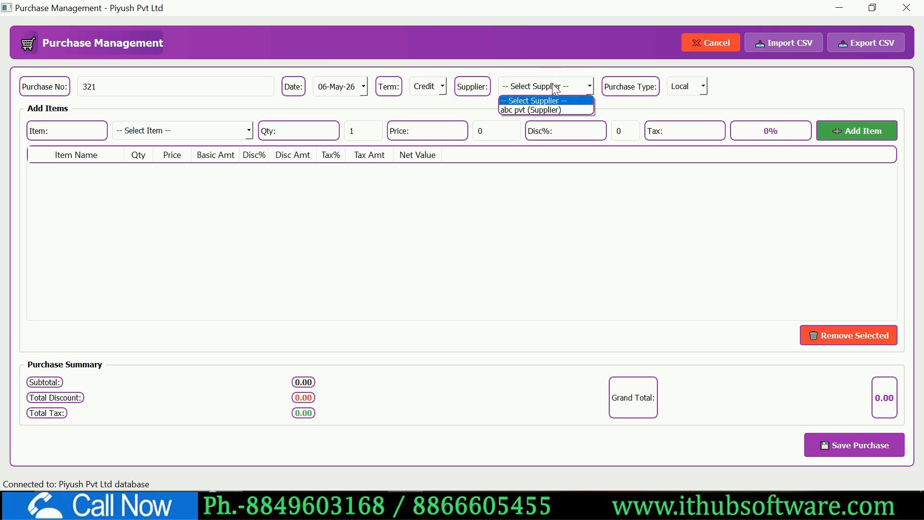
key(Down)
key(Up)
key(Down)
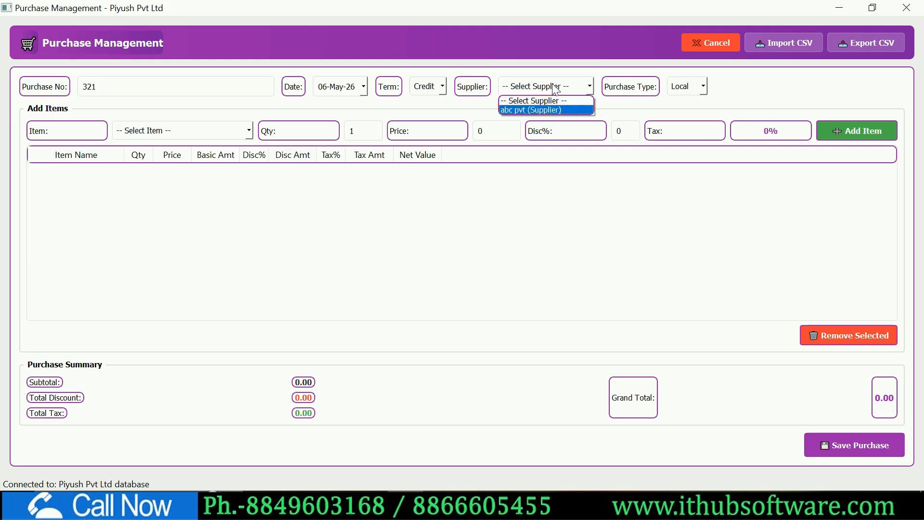
key(Up)
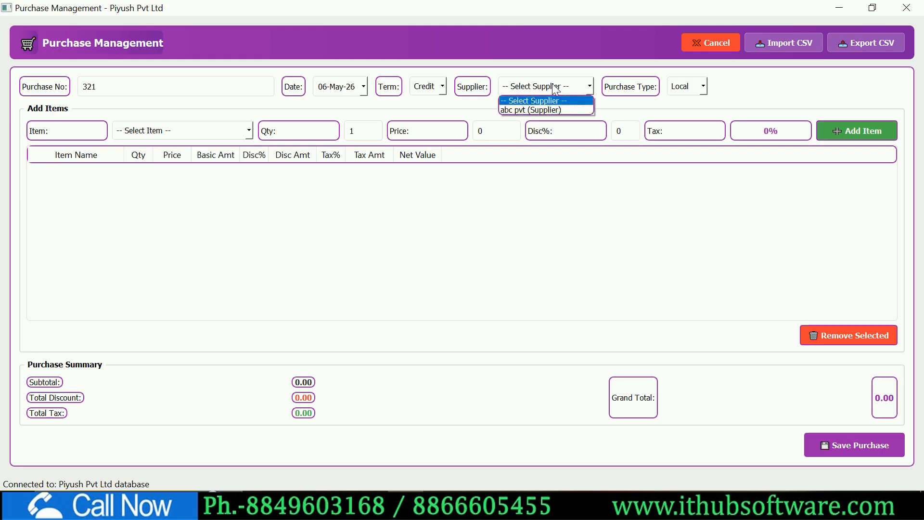
key(Down)
key(Return)
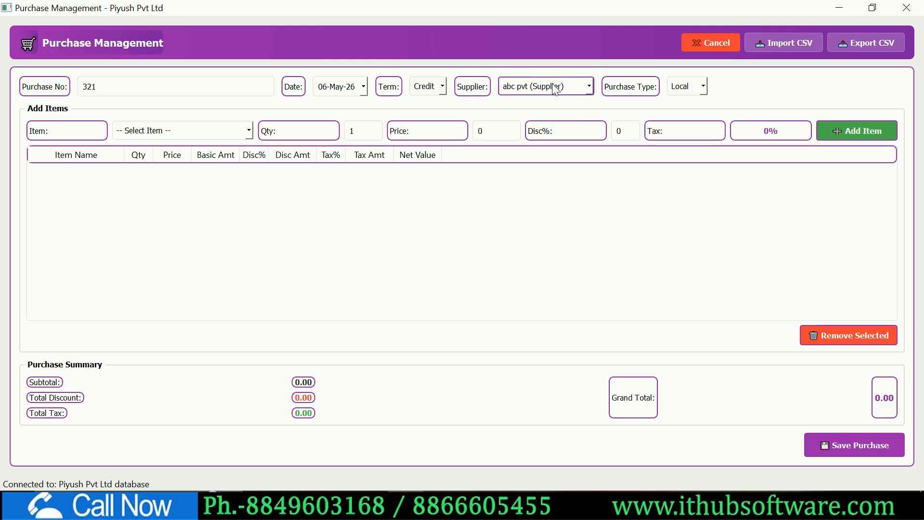
click(692, 89)
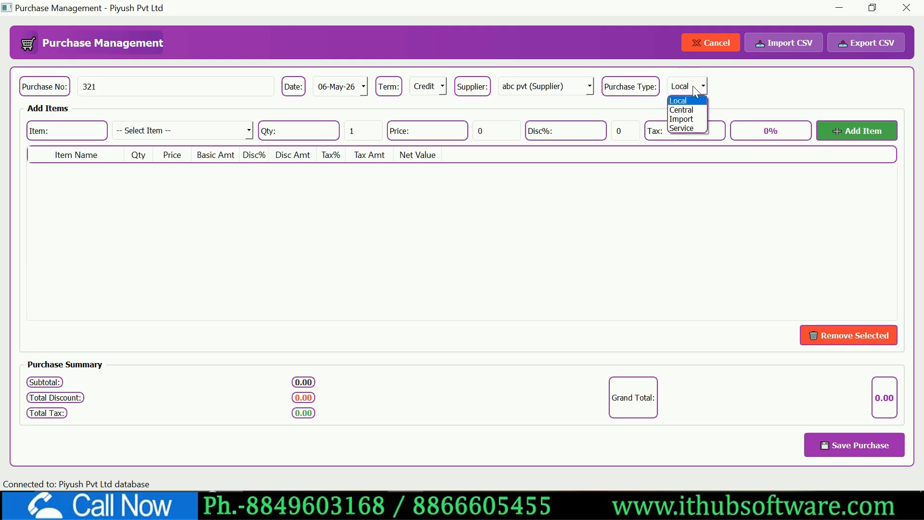
click(741, 94)
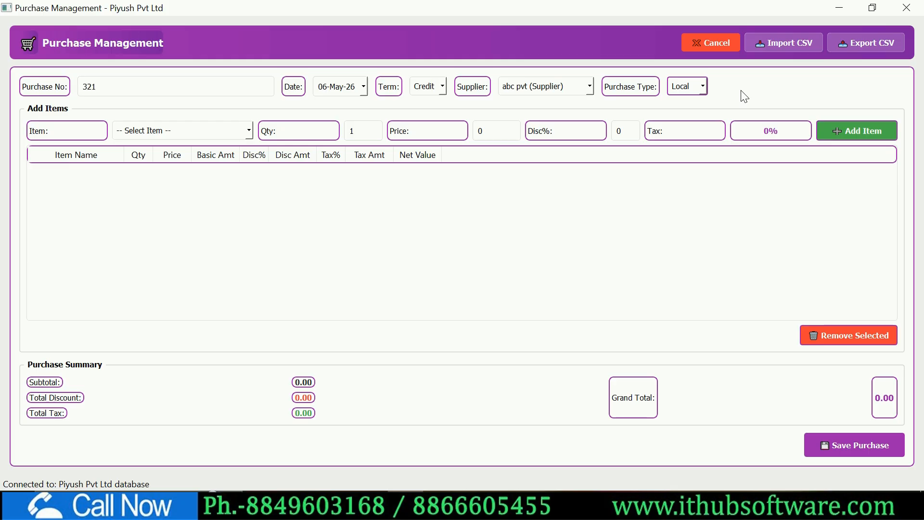
click(181, 128)
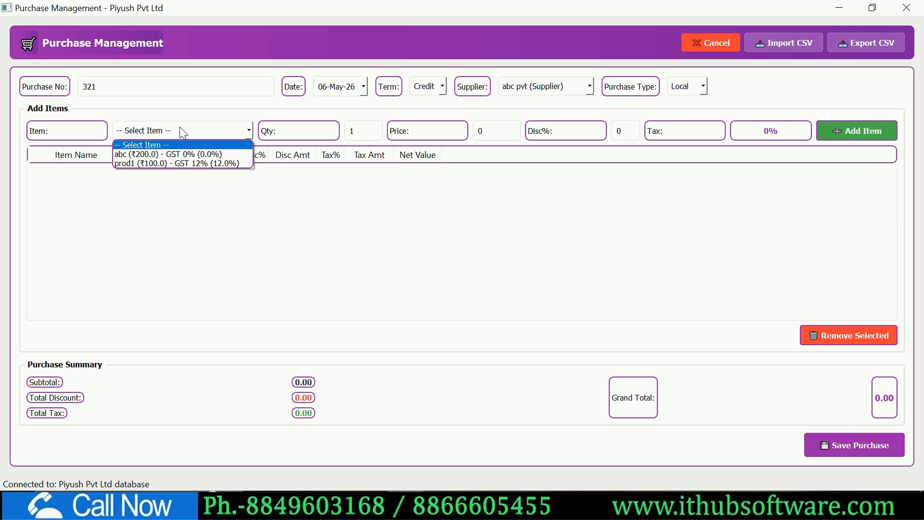
- Add prod1 to the purchase with quantity 10 at price 80
key(Down)
key(Down)
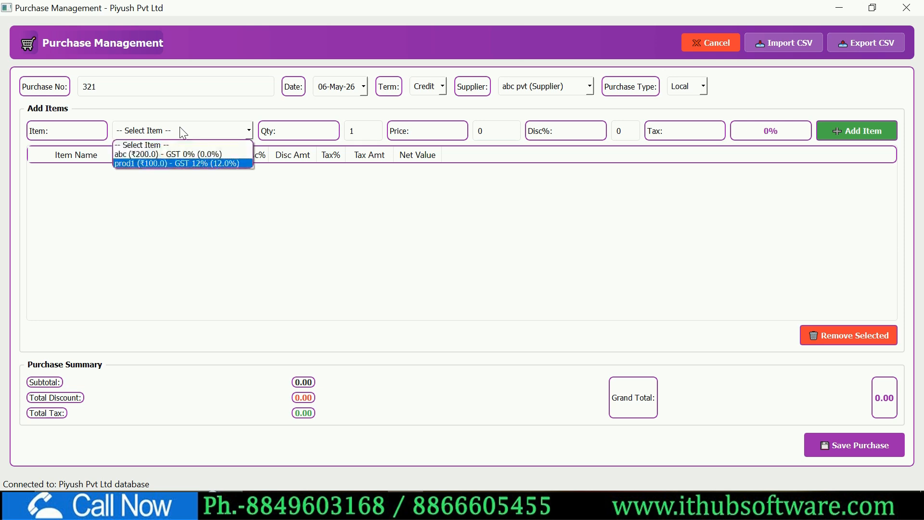
key(Return)
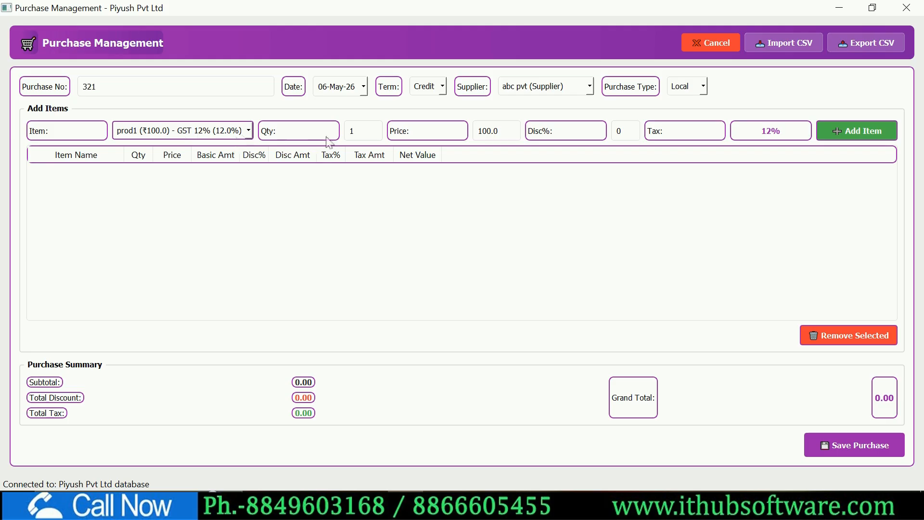
click(366, 134)
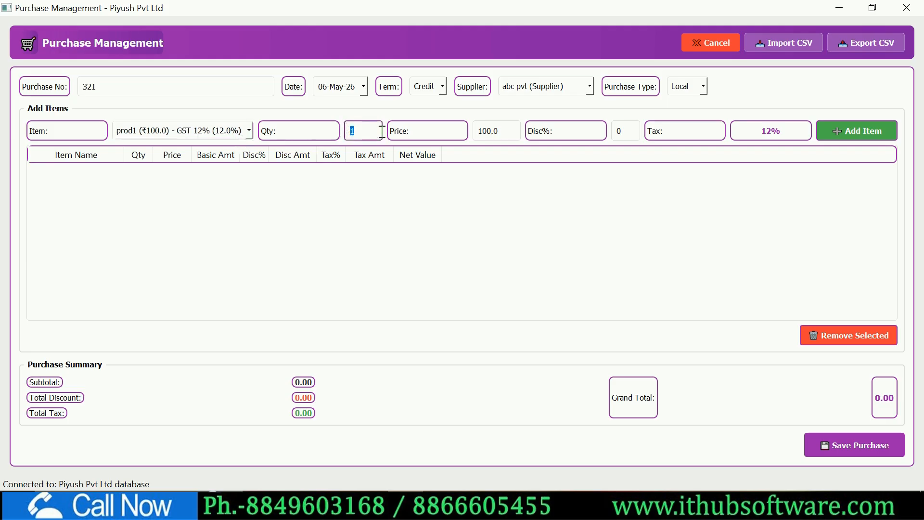
text(0)
click(501, 127)
text(80)
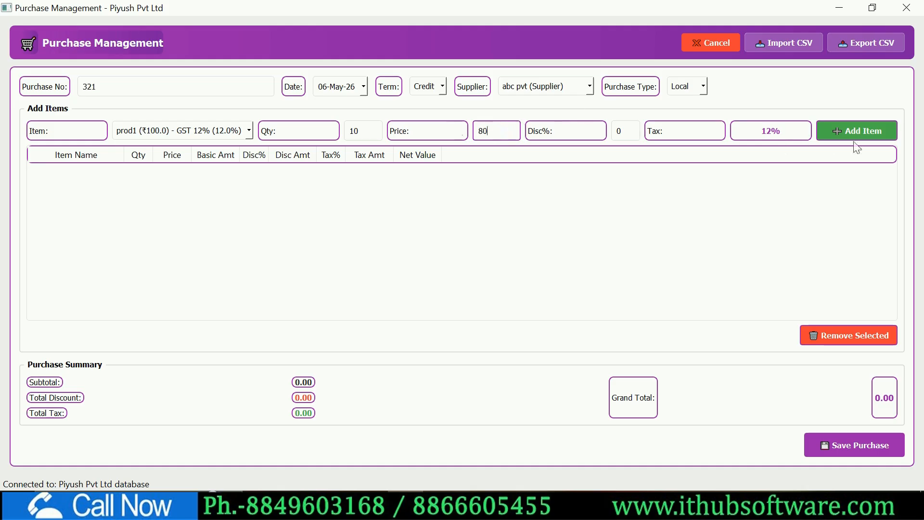
click(843, 138)
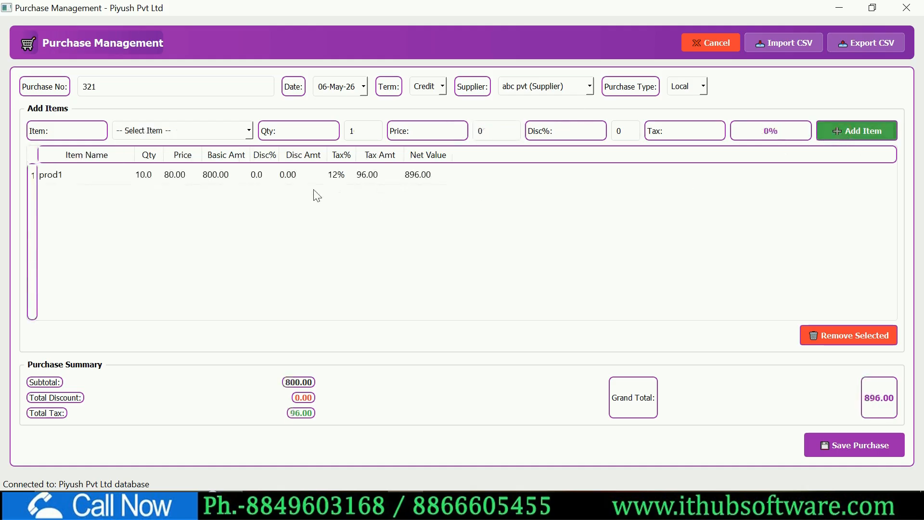
- Add abc to the purchase with quantity 15 at price 180
click(157, 126)
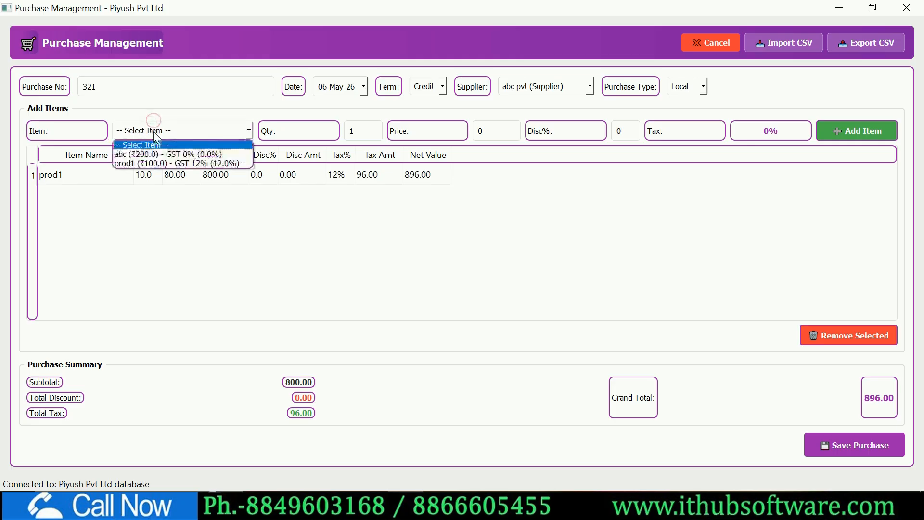
click(162, 145)
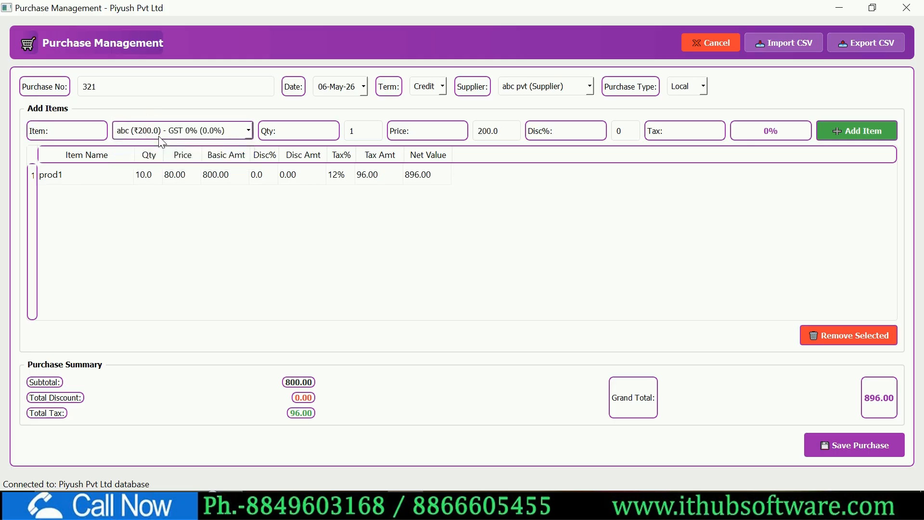
double_click(355, 131)
text(15)
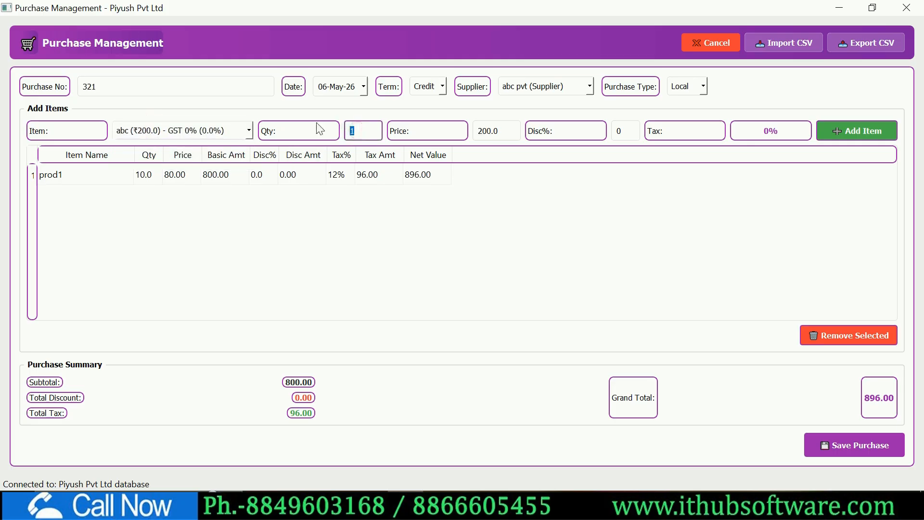
double_click(498, 130)
text(1)
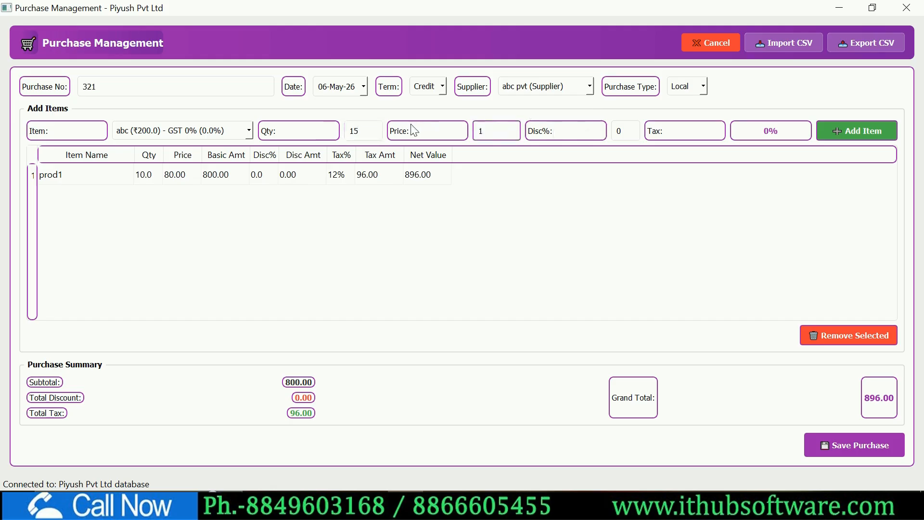
text(80)
click(832, 131)
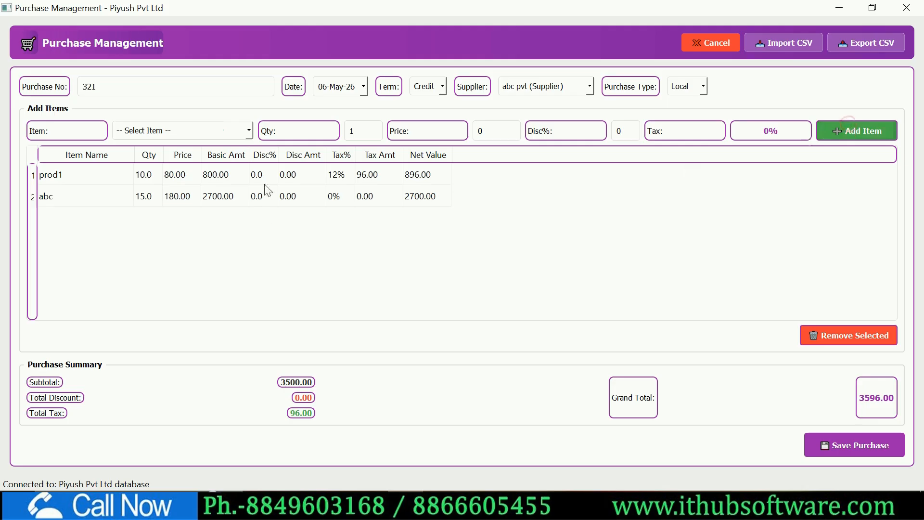
- Check the line tax rates: 12% for prod1 and 0% for abc
click(73, 179)
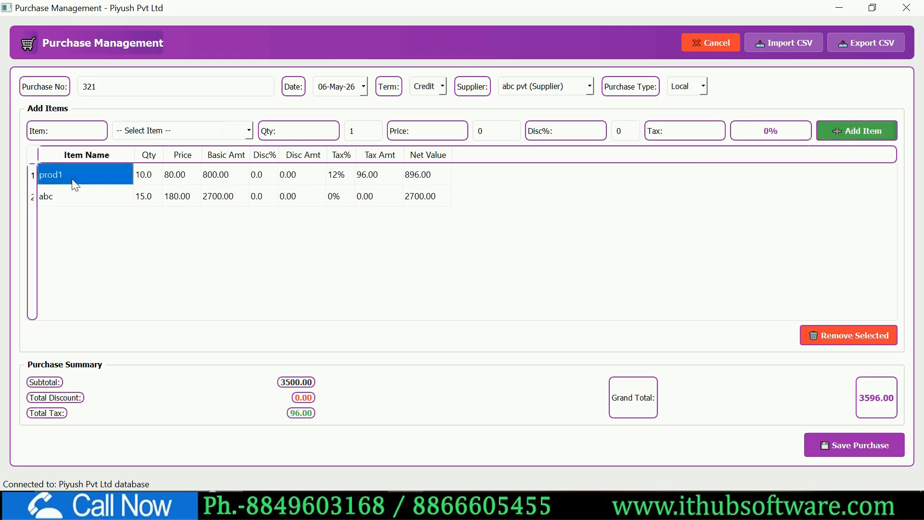
click(344, 176)
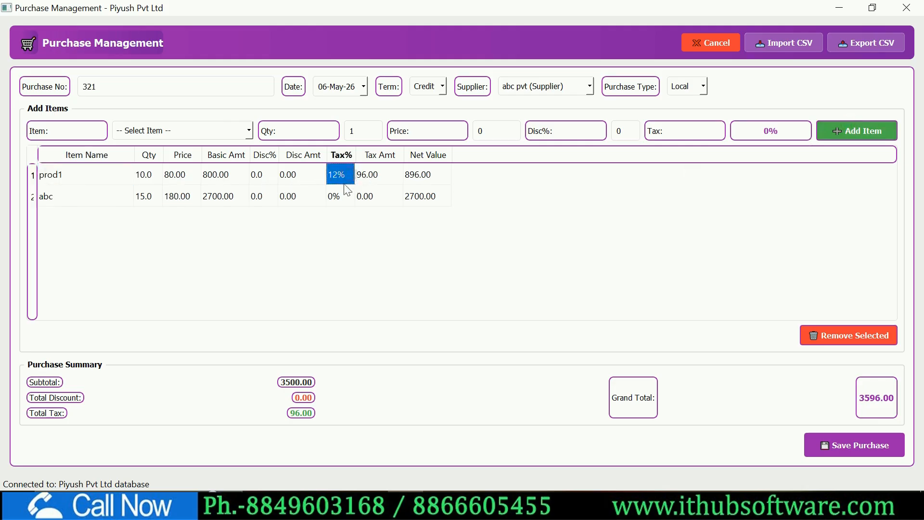
click(70, 195)
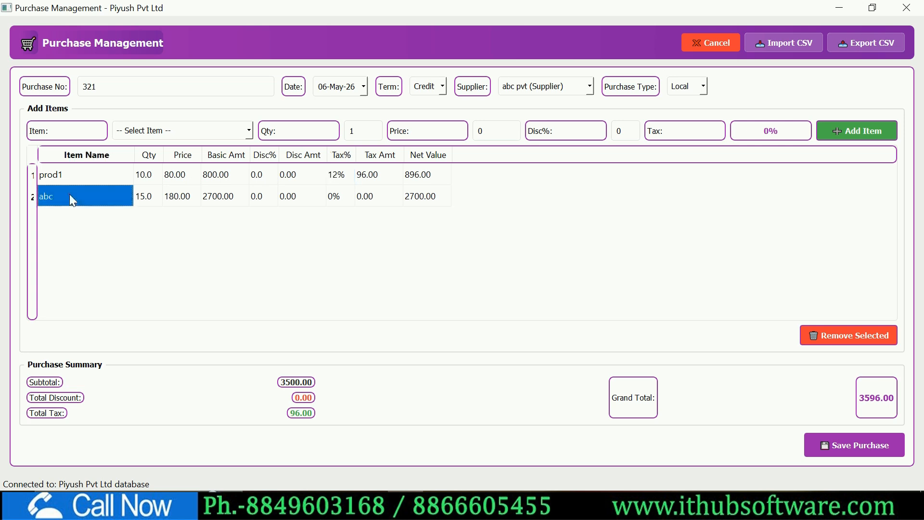
click(345, 196)
click(610, 234)
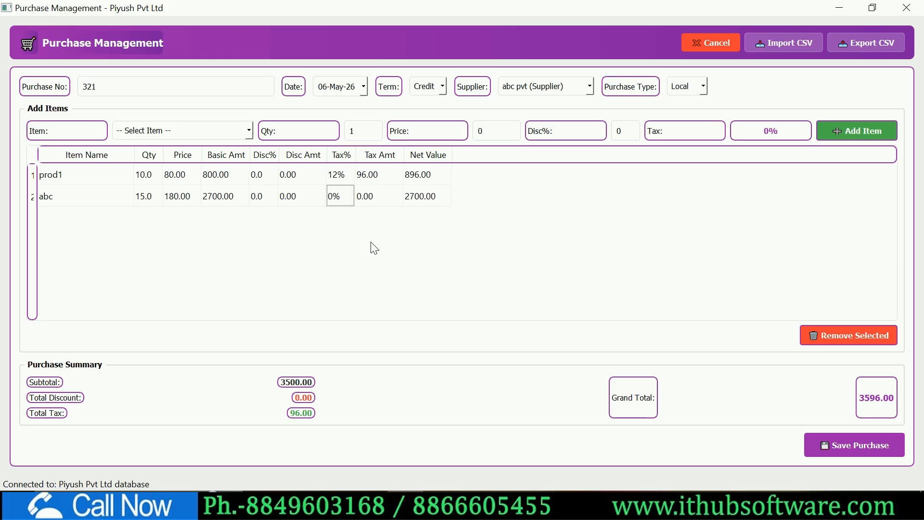
- Save purchase 321, find it by Purchase No in the list, and close Purchase Management
click(853, 453)
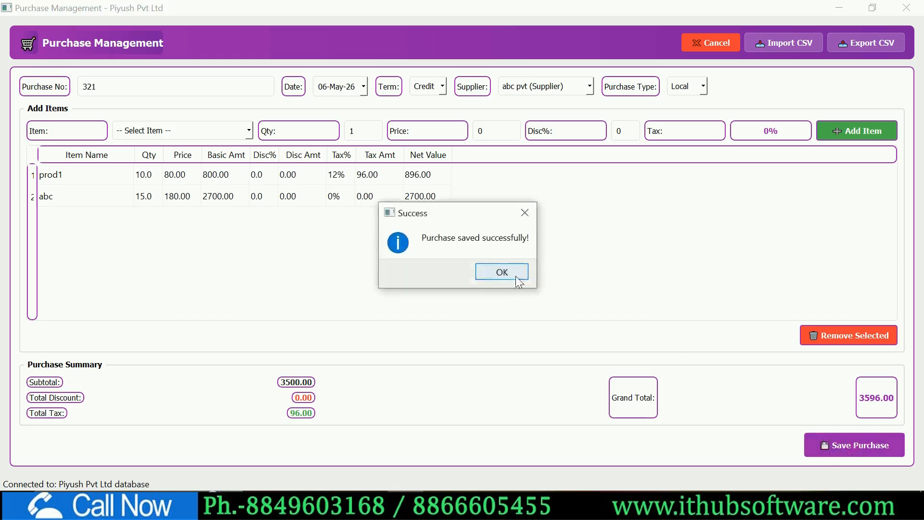
click(517, 276)
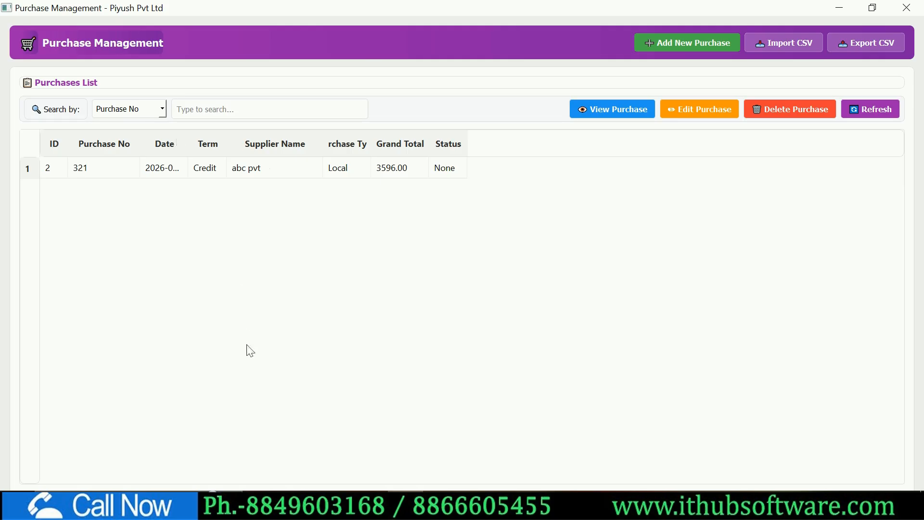
click(192, 110)
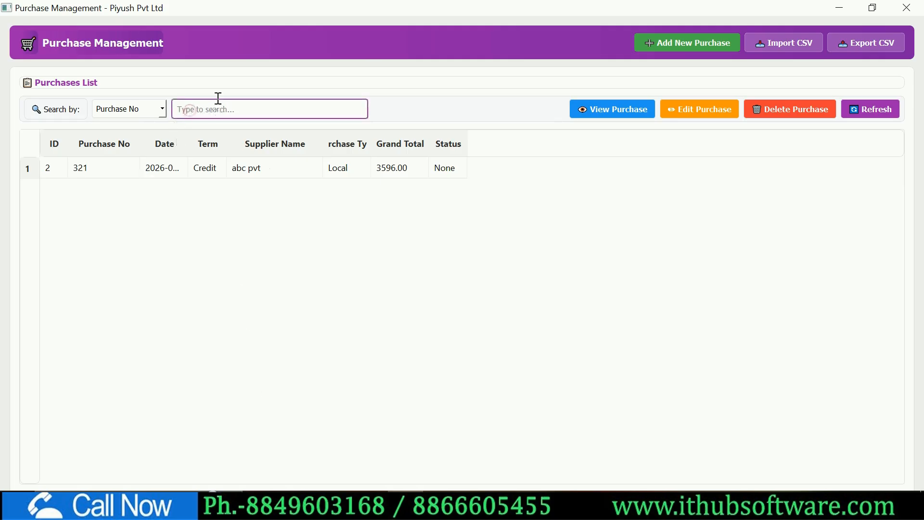
click(164, 114)
click(137, 127)
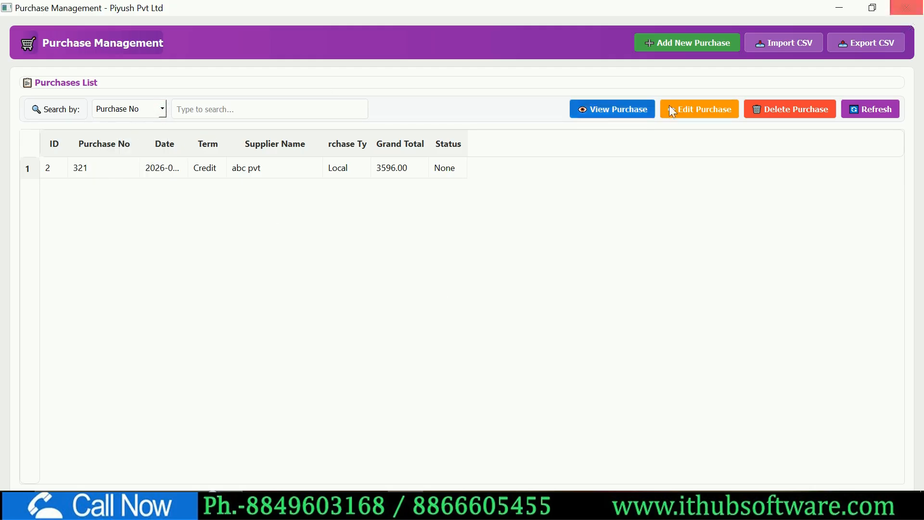
click(354, 169)
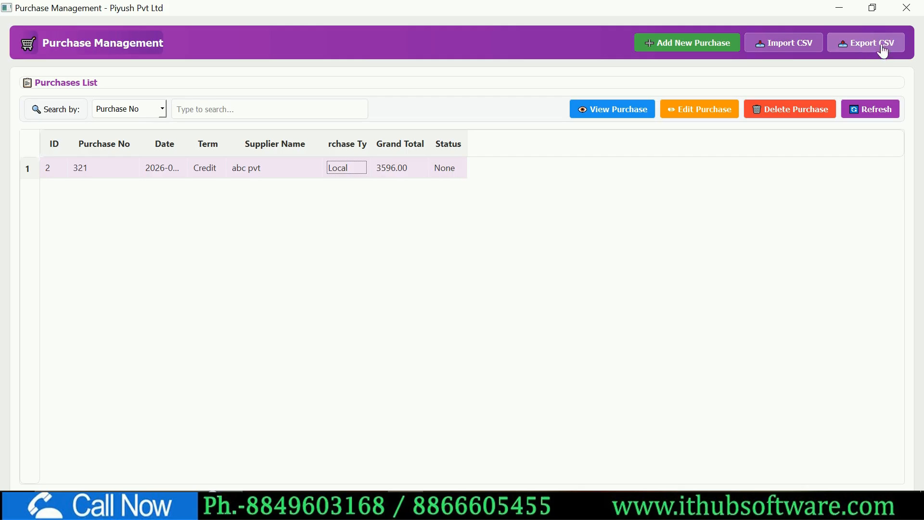
click(906, 8)
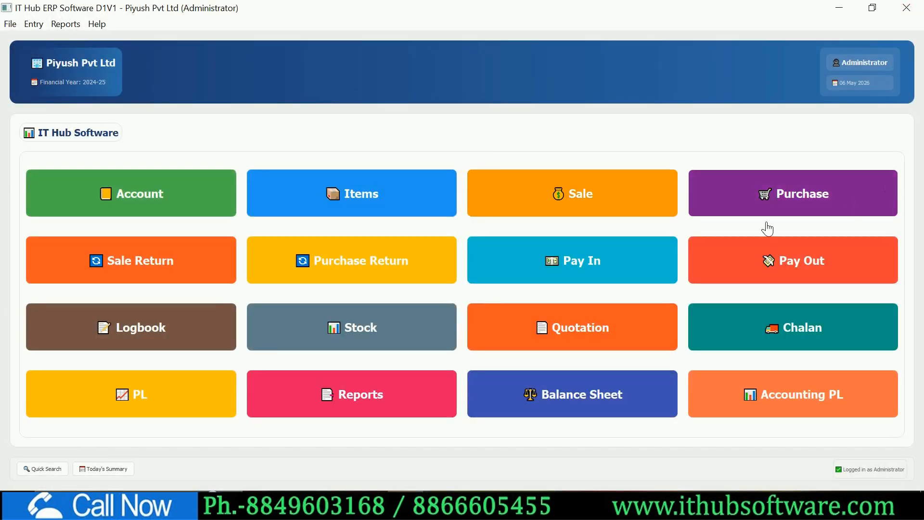
- From the dashboard, open Sales Management and start blank bill SAL000001 dated 06-May-26
click(599, 203)
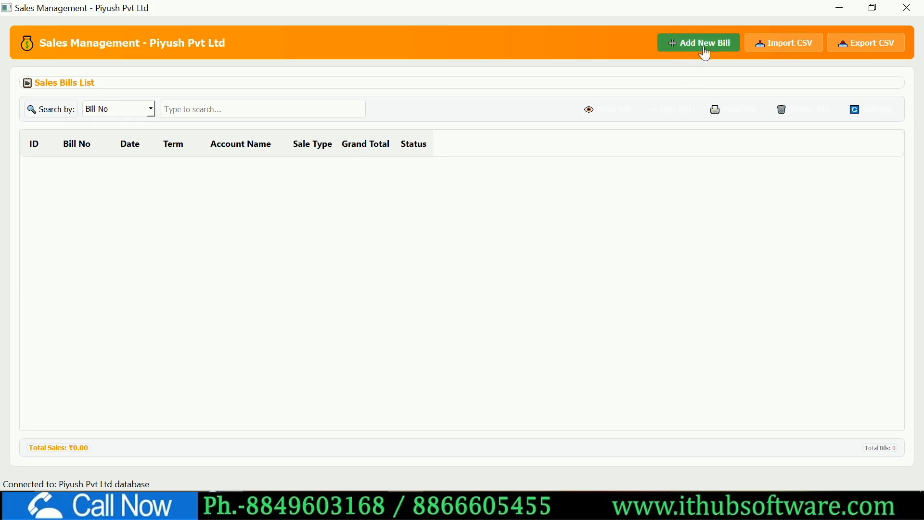
click(704, 54)
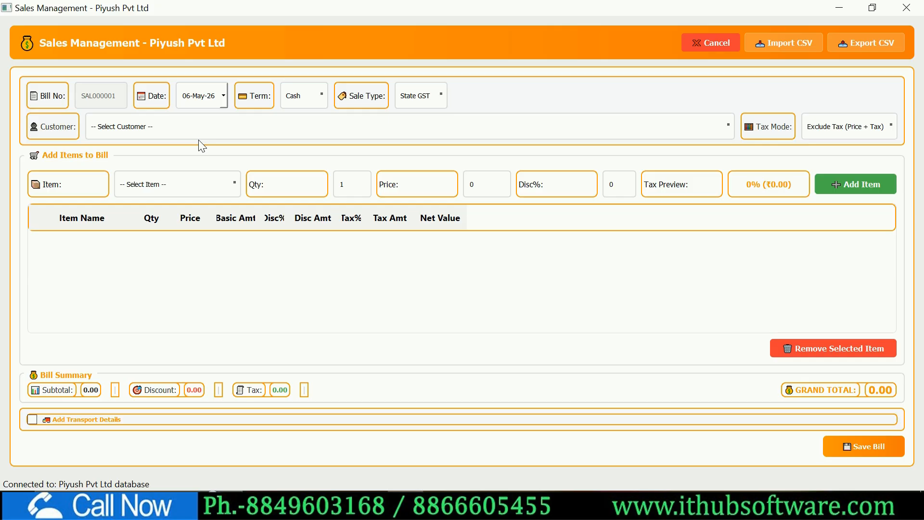
- Keep the bill date 06-May-26, set terms to Credit, and keep State GST sale type
click(224, 96)
click(225, 96)
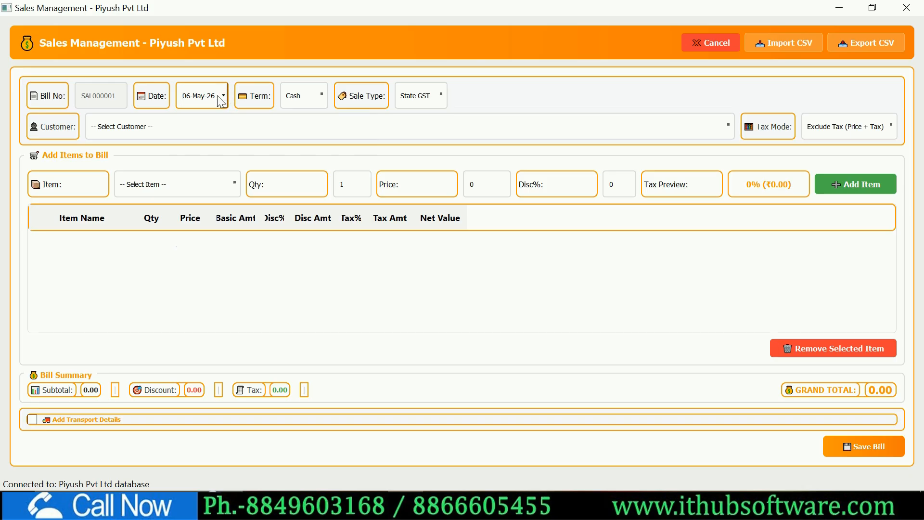
click(317, 96)
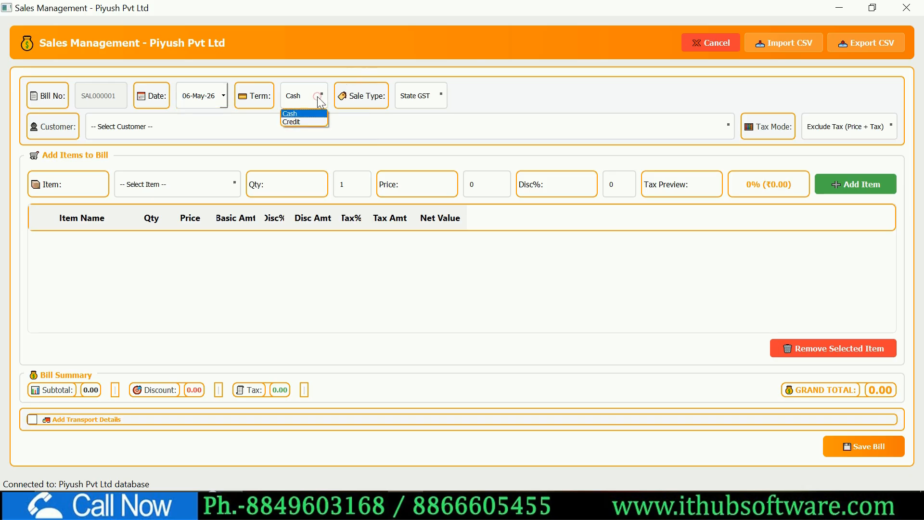
click(310, 121)
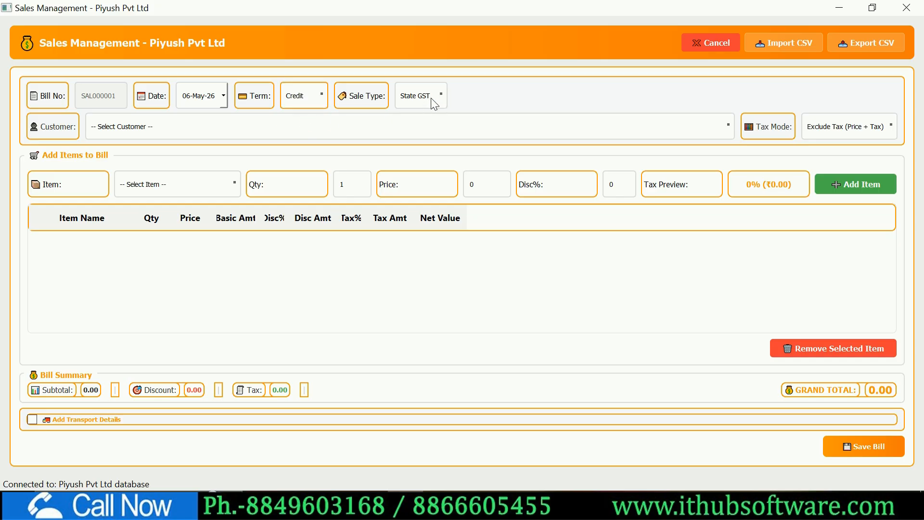
click(435, 104)
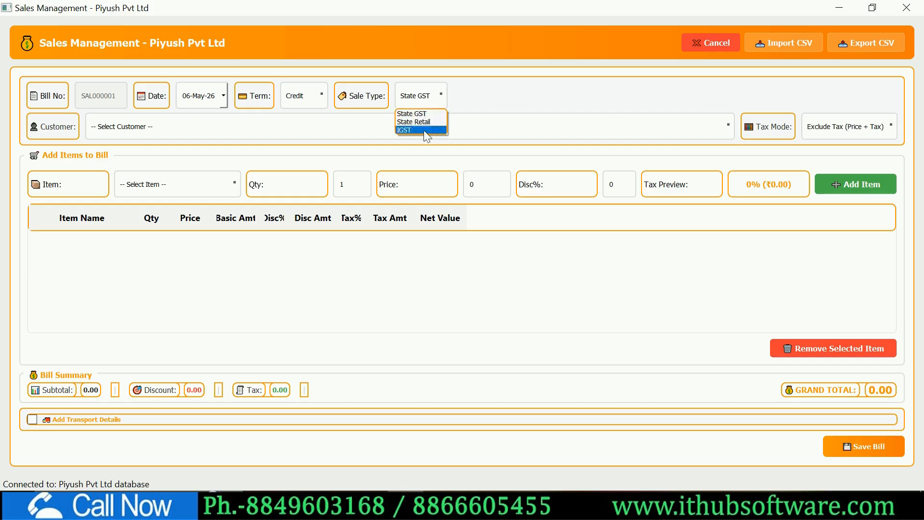
click(480, 97)
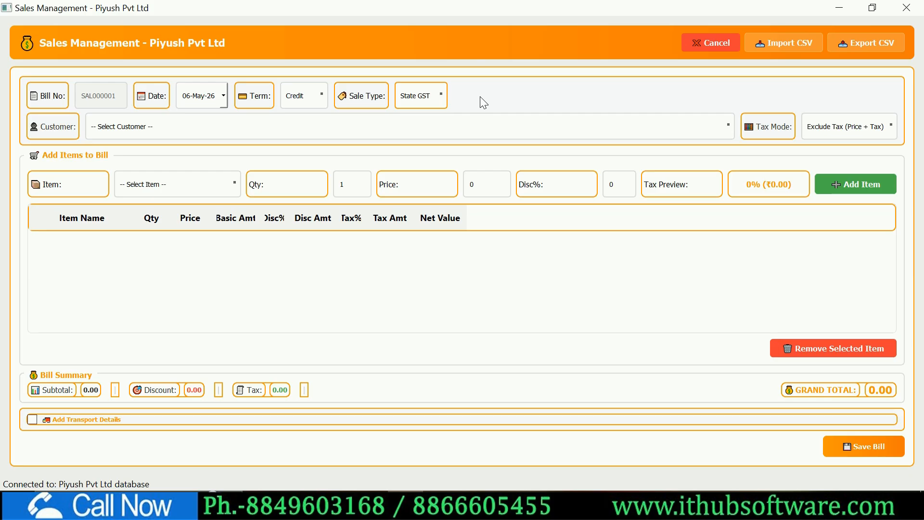
- Choose xyz pvt as the customer and keep Exclude Tax (Price + Tax) mode
click(146, 126)
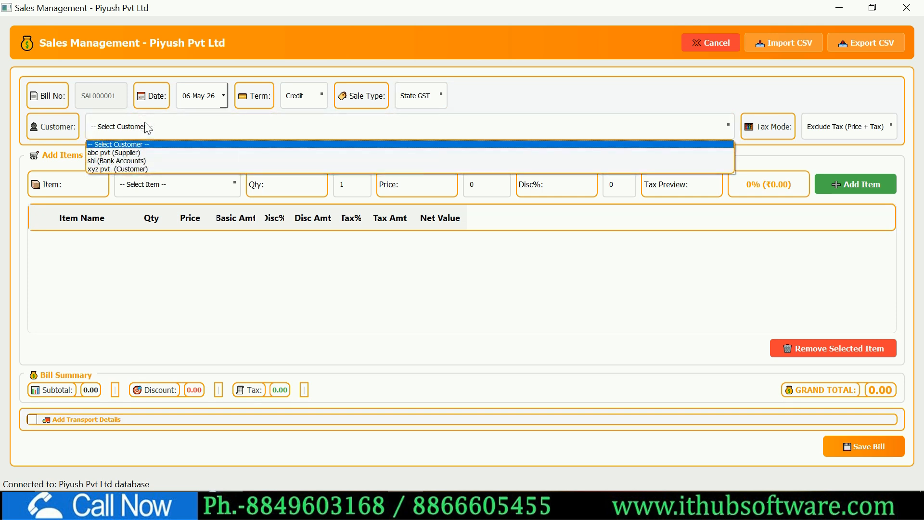
key(Down)
key(Down)
key(Down)
key(Return)
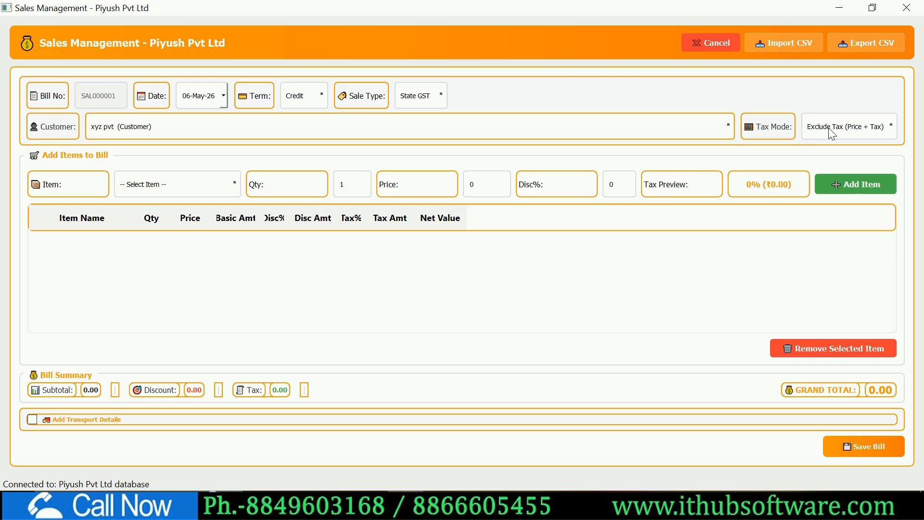
click(829, 128)
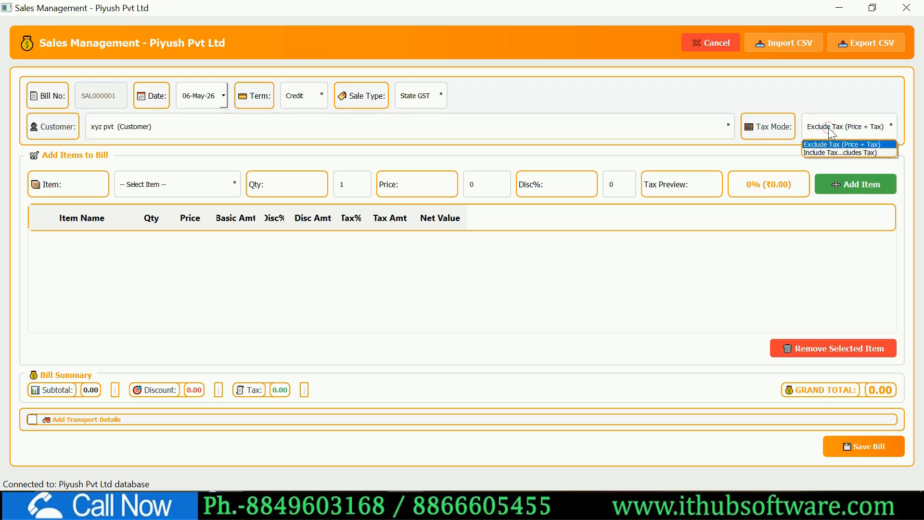
click(822, 102)
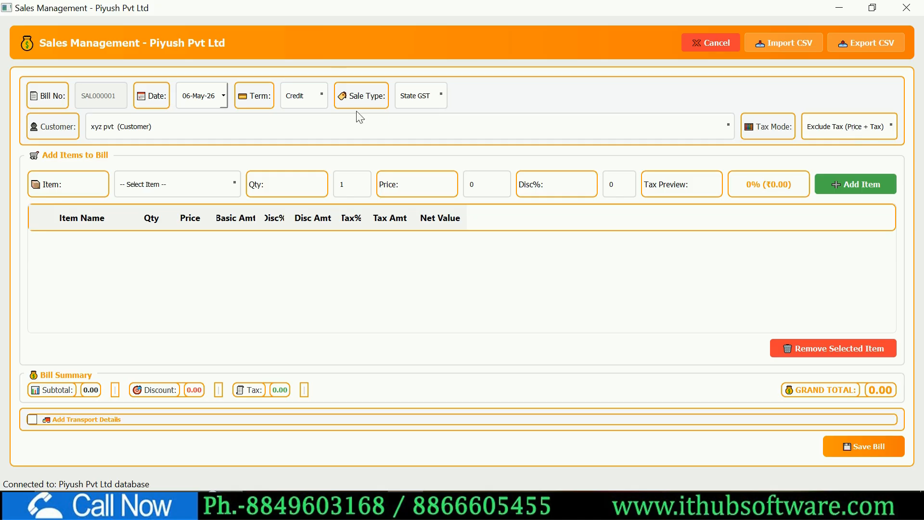
click(195, 184)
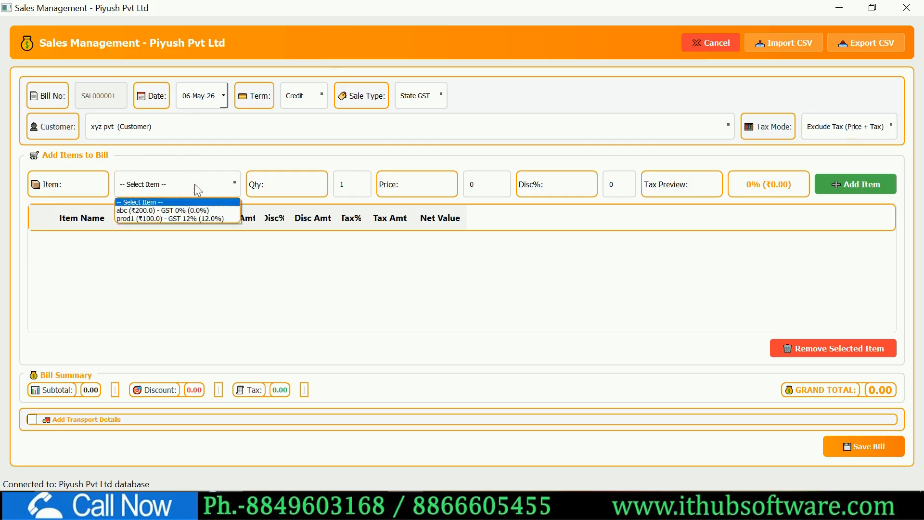
- Add prod1 to the bill with quantity 20 at price 110
key(Down)
key(Down)
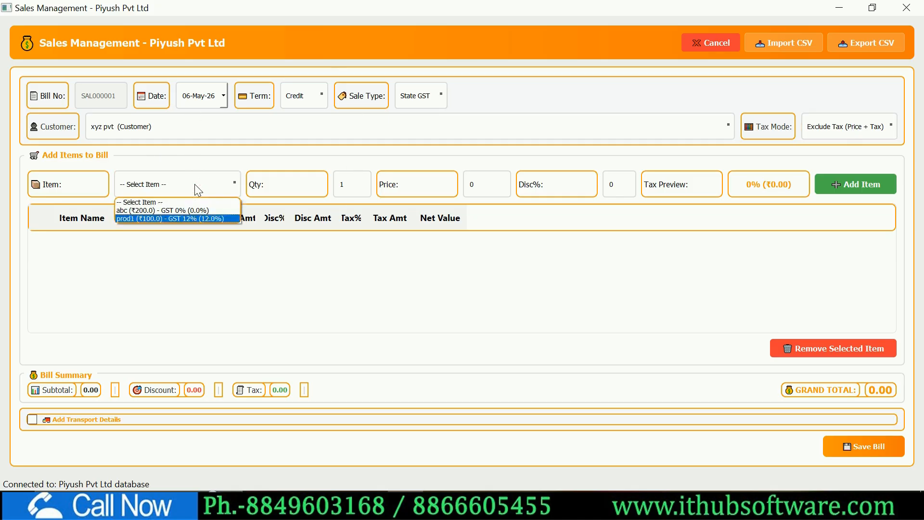
key(Return)
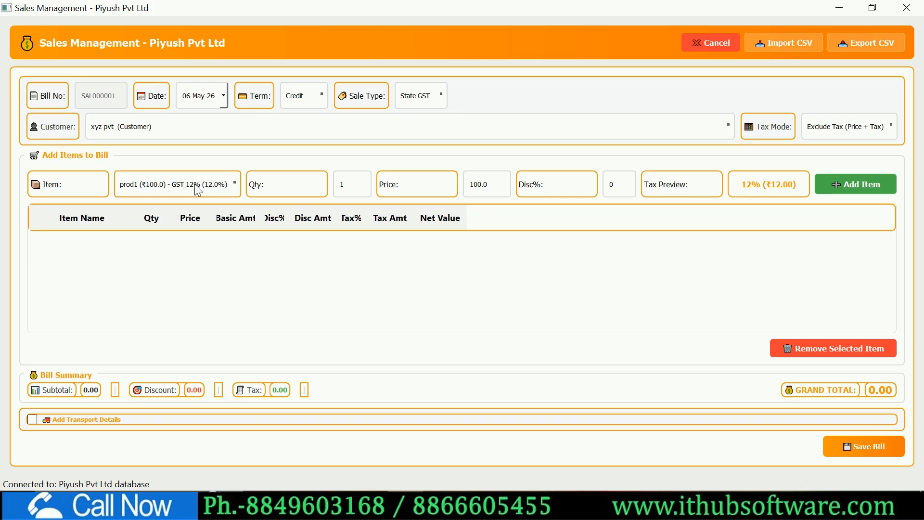
key(Tab)
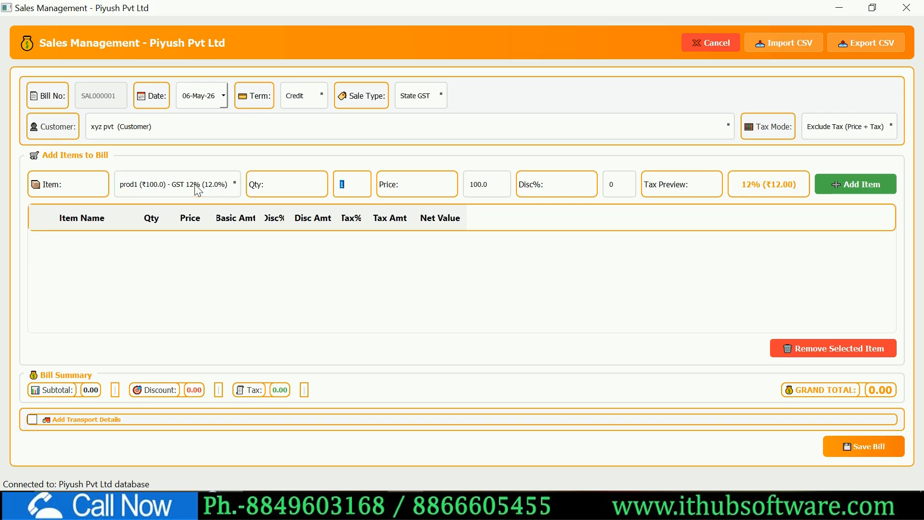
key(Right)
key(BackSpace)
text(20)
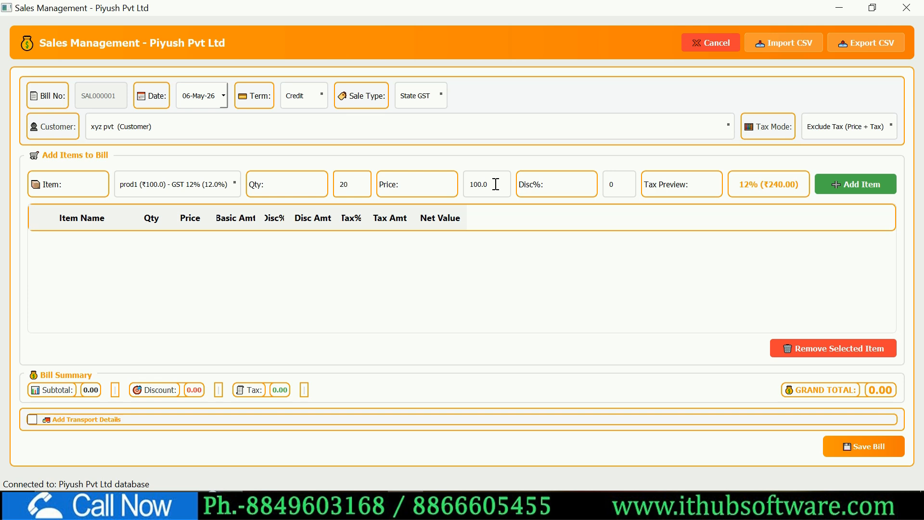
double_click(497, 184)
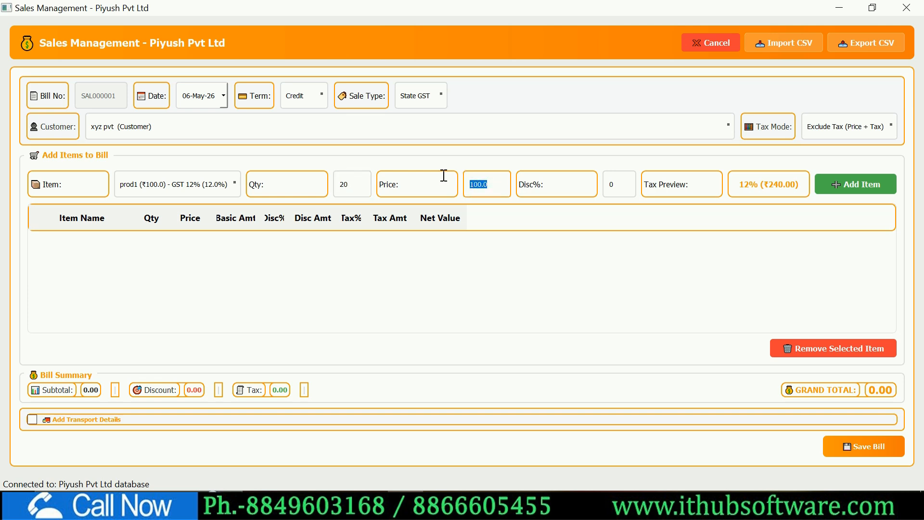
text(110)
double_click(621, 187)
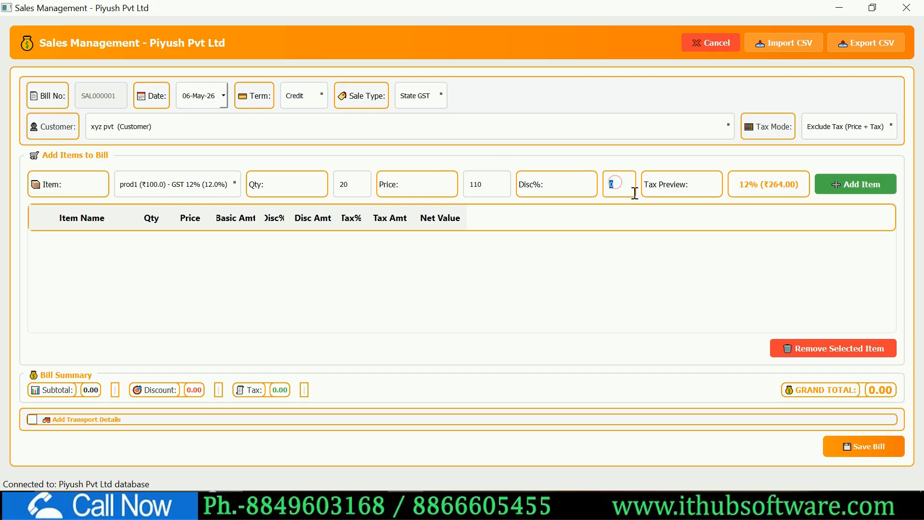
click(861, 189)
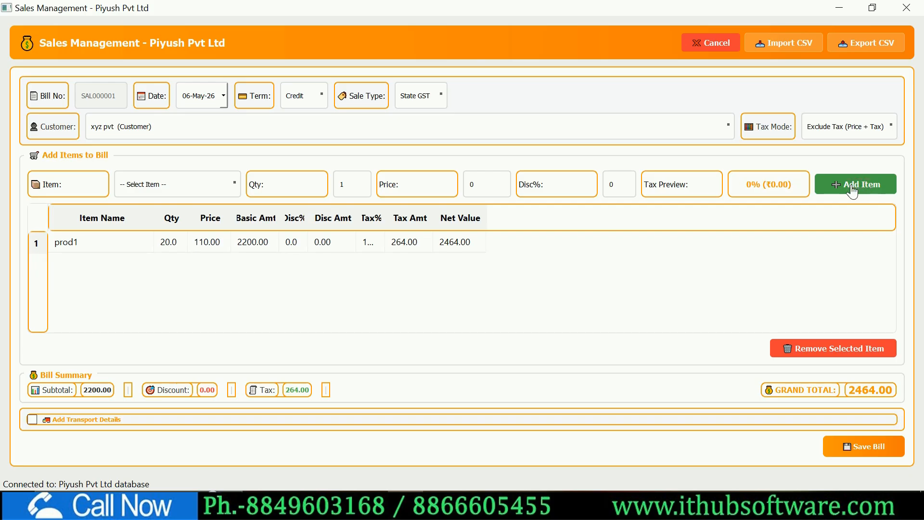
- Add abc with quantity 20 at 200, bringing the grand total to 6464.00
click(232, 186)
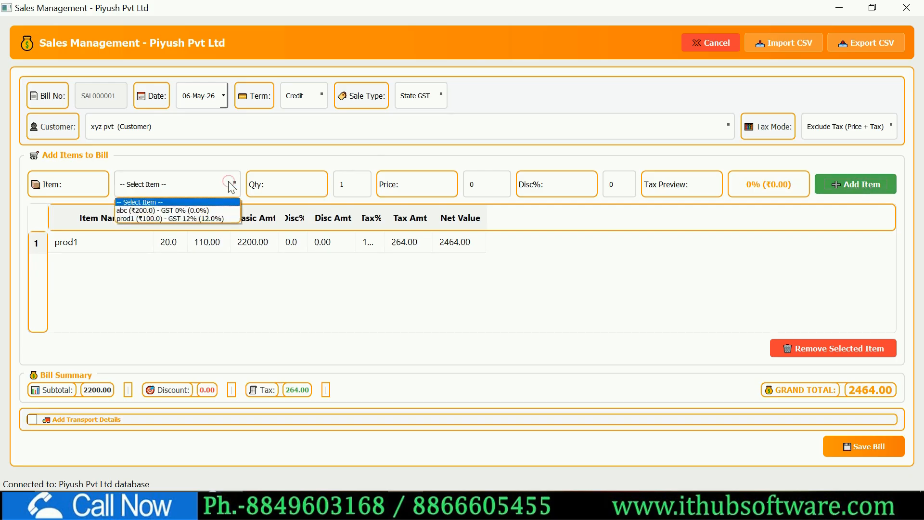
key(Down)
key(Return)
double_click(352, 188)
text(20)
key(Tab)
key(Tab)
key(Tab)
key(Tab)
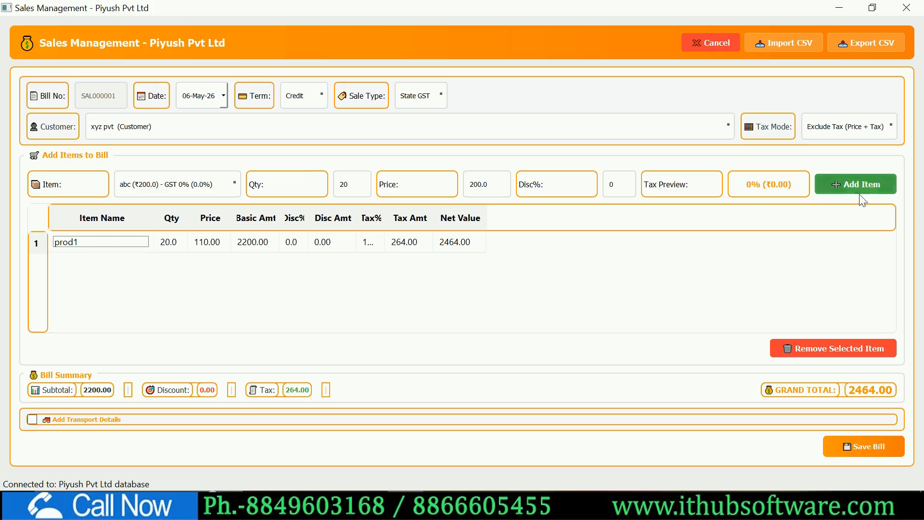
click(856, 185)
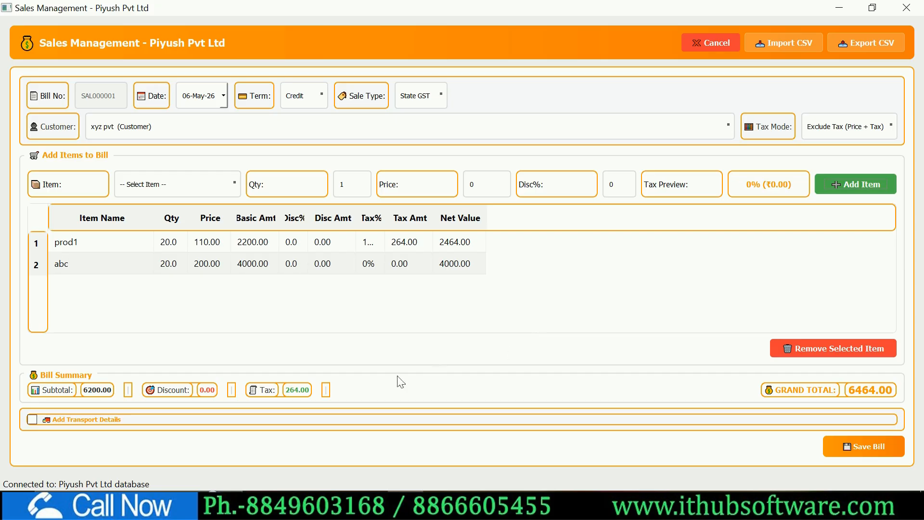
double_click(105, 251)
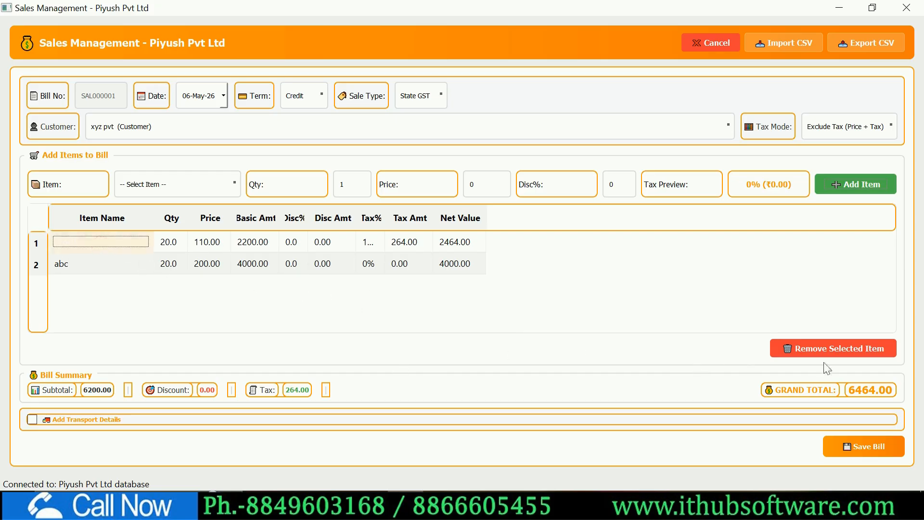
click(774, 267)
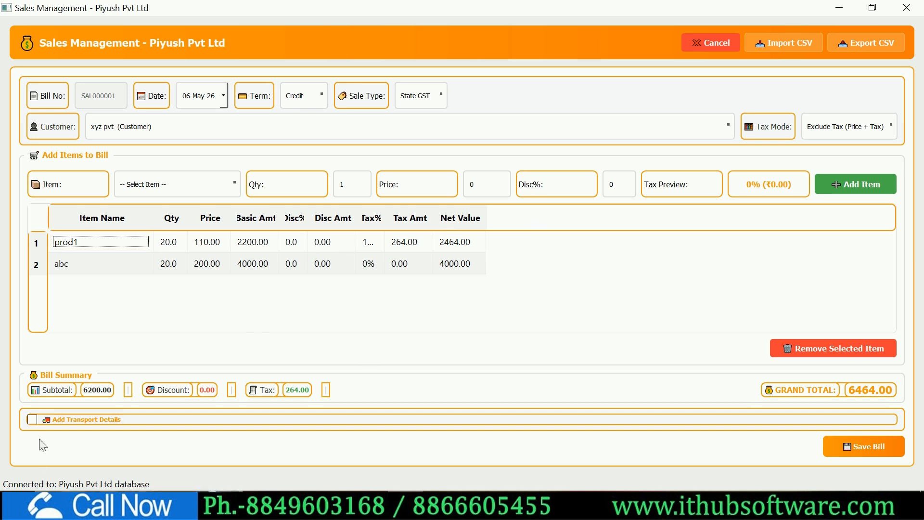
- Save bill SAL000001 without transport details, agree to print, and choose a print template
click(32, 420)
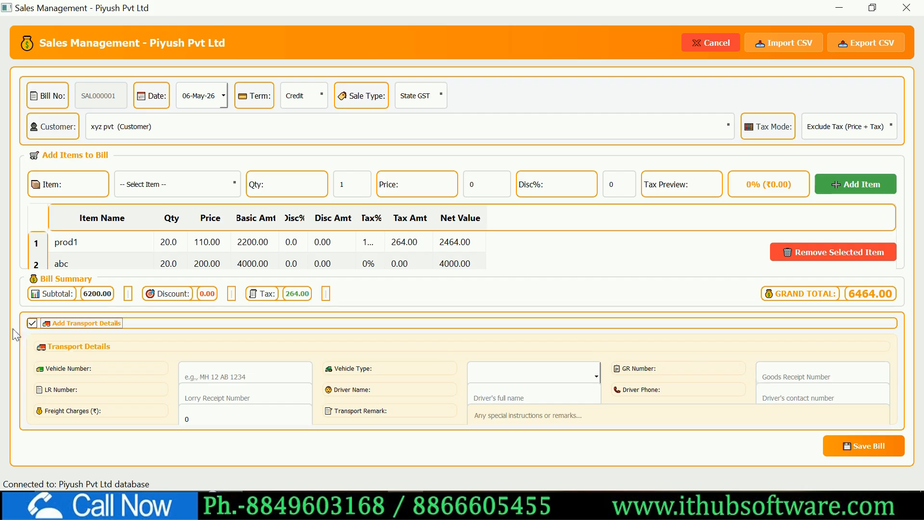
click(33, 324)
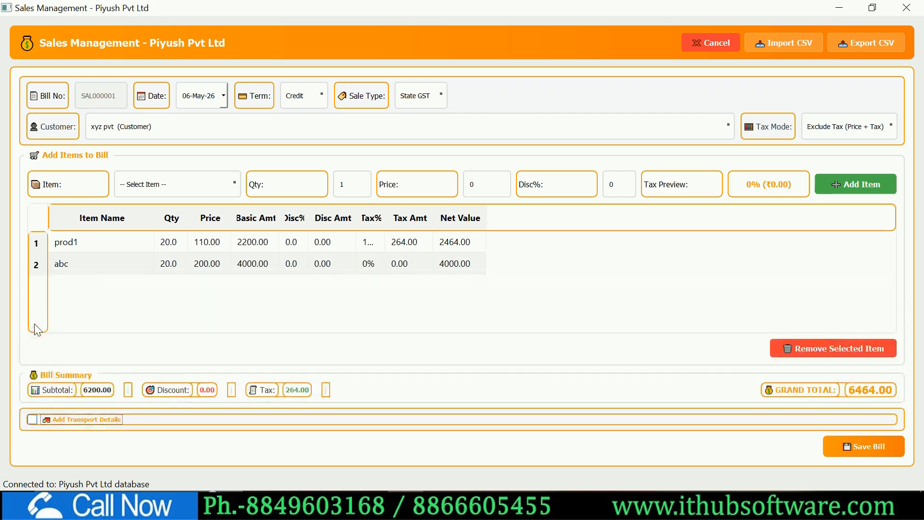
click(850, 453)
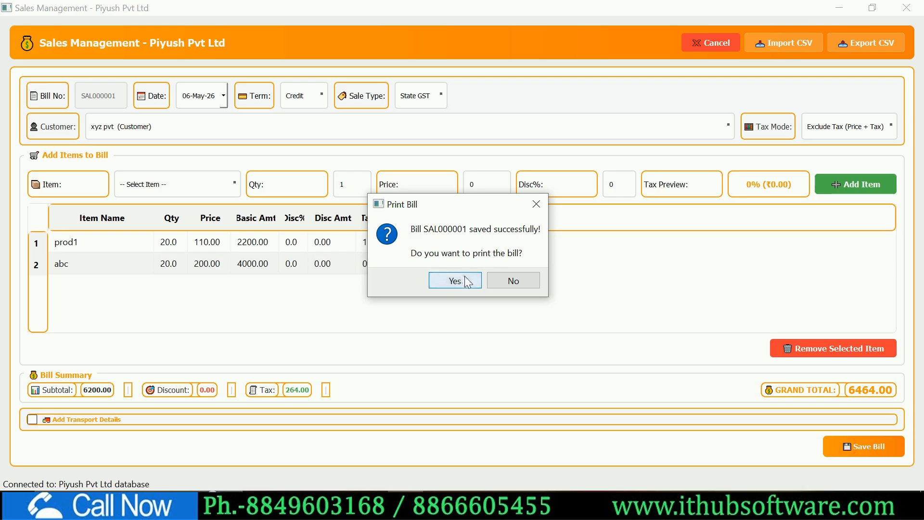
click(464, 278)
click(426, 237)
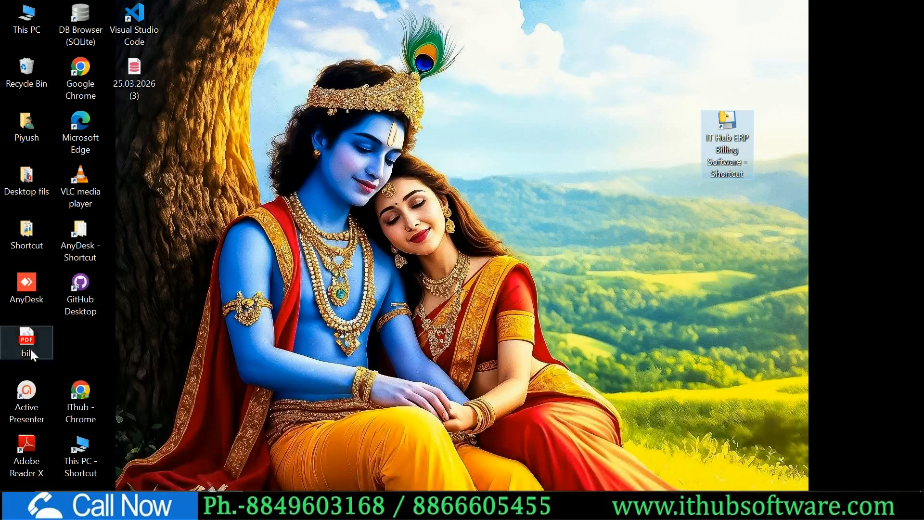
- Open bill.pdf and inspect the TAX INVOICE heading and Buyer header
double_click(28, 342)
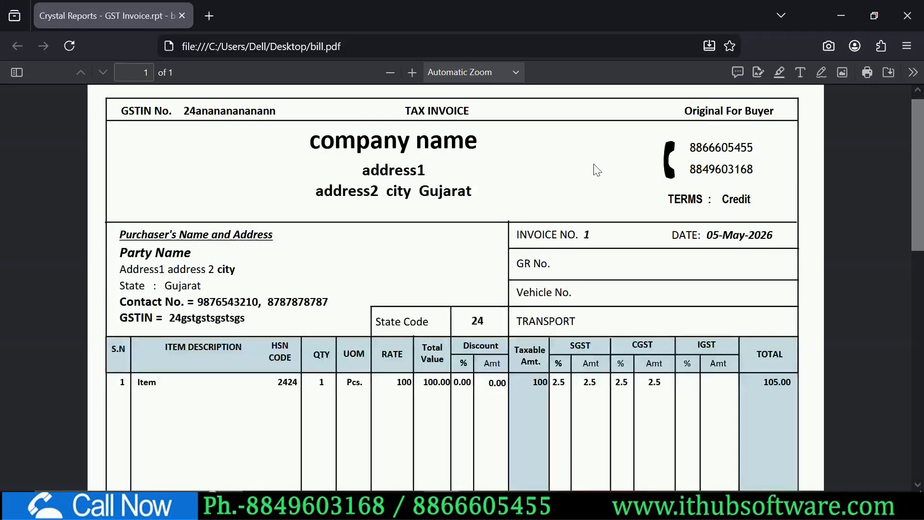
triple_click(433, 111)
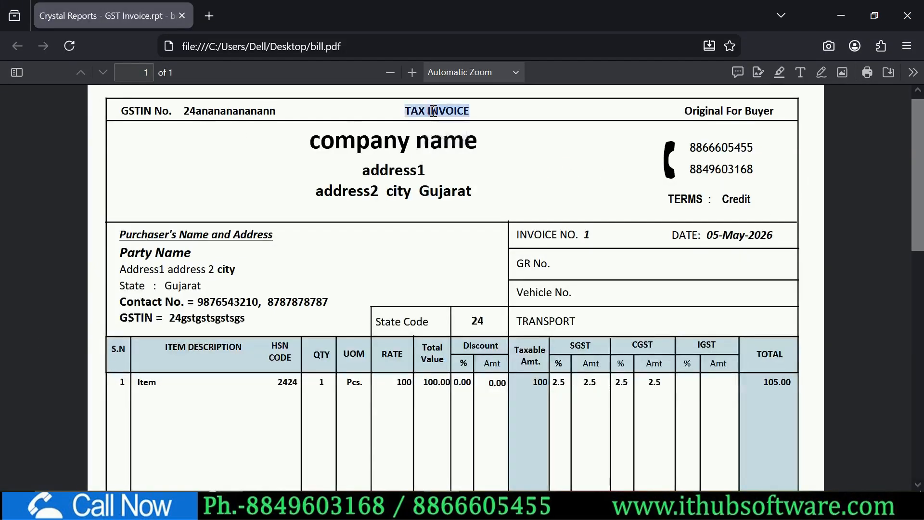
double_click(761, 110)
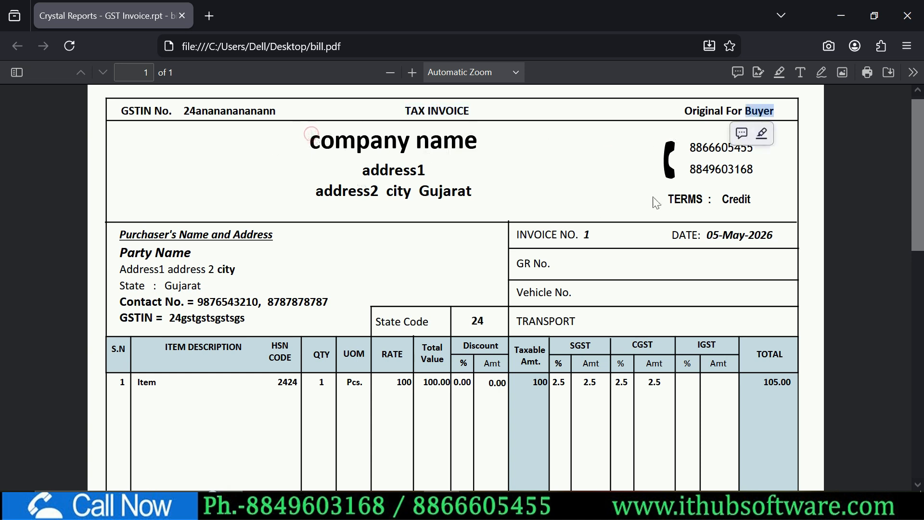
click(686, 174)
drag(917, 165, 918, 188)
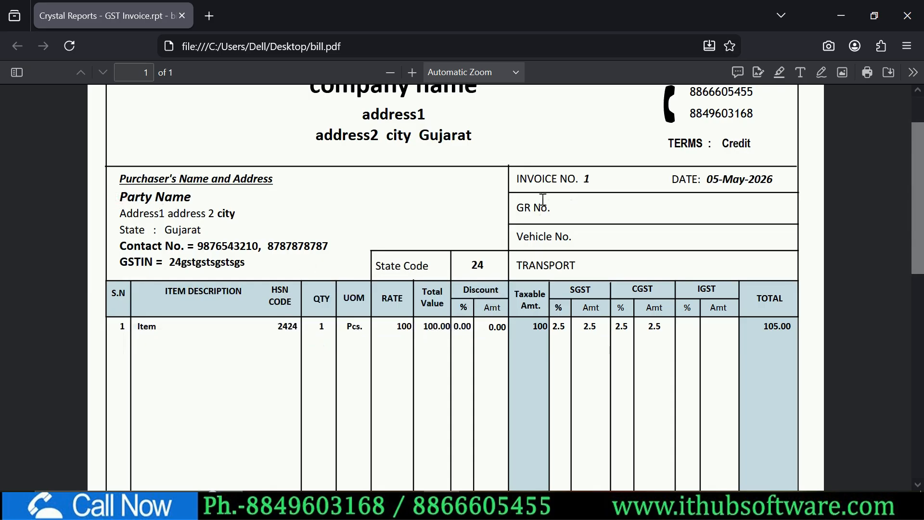
- Inspect the item row: description Item, HSN code 2424, quantity 1
scroll(908, 202, down, 2)
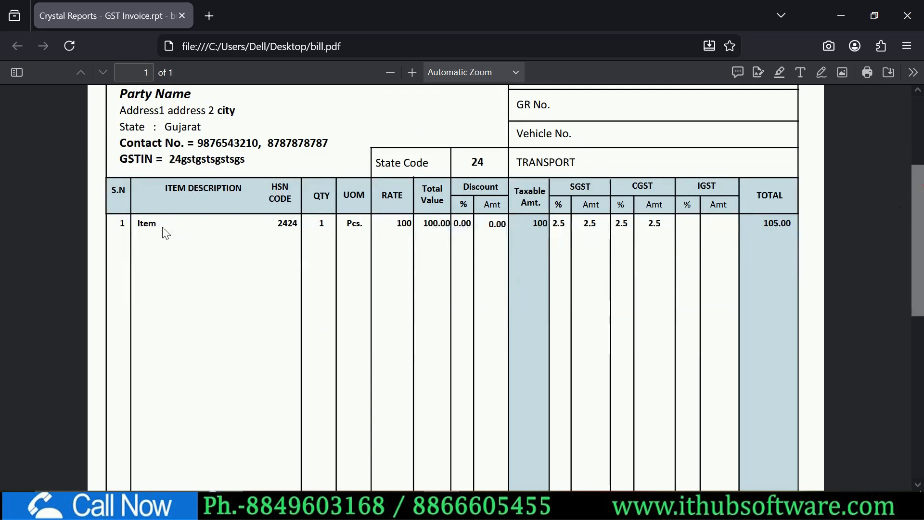
double_click(155, 223)
double_click(290, 224)
click(324, 223)
double_click(322, 222)
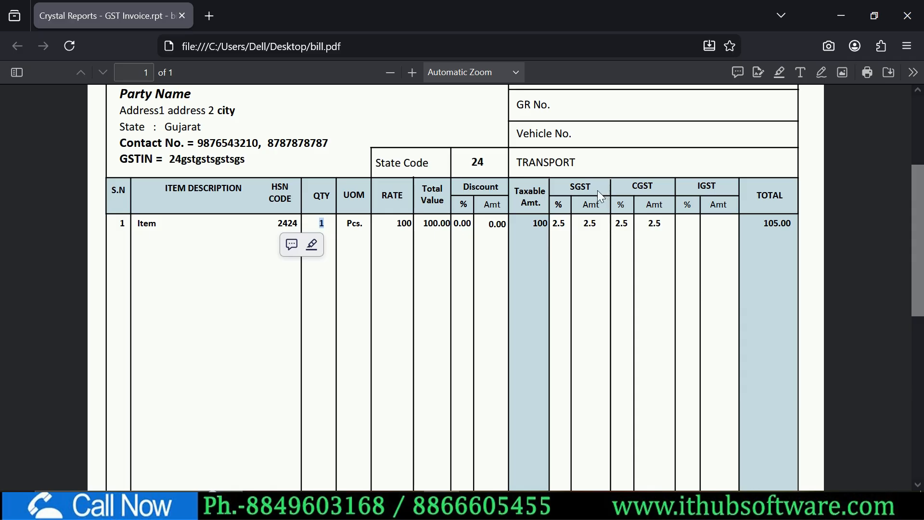
click(574, 186)
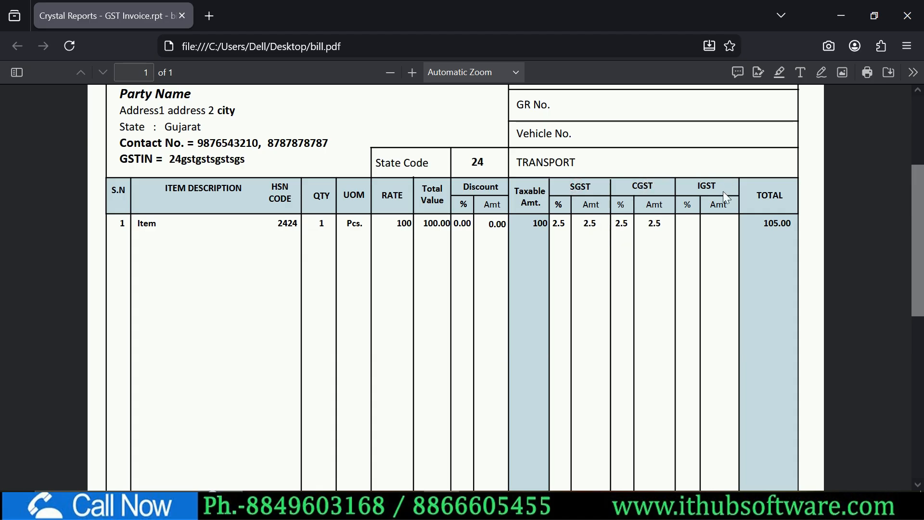
- Review the 105.00 grand total in words and the E.&.O.E. terms line
scroll(920, 197, down, 5)
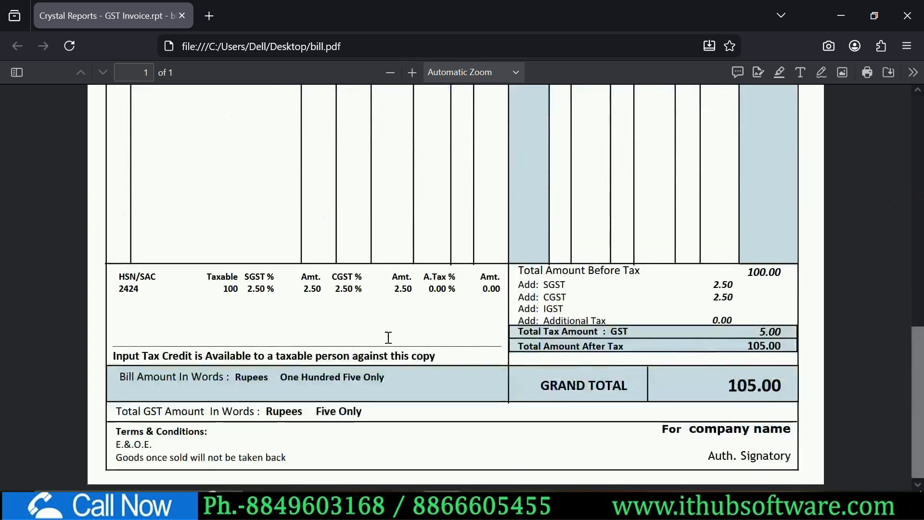
triple_click(300, 382)
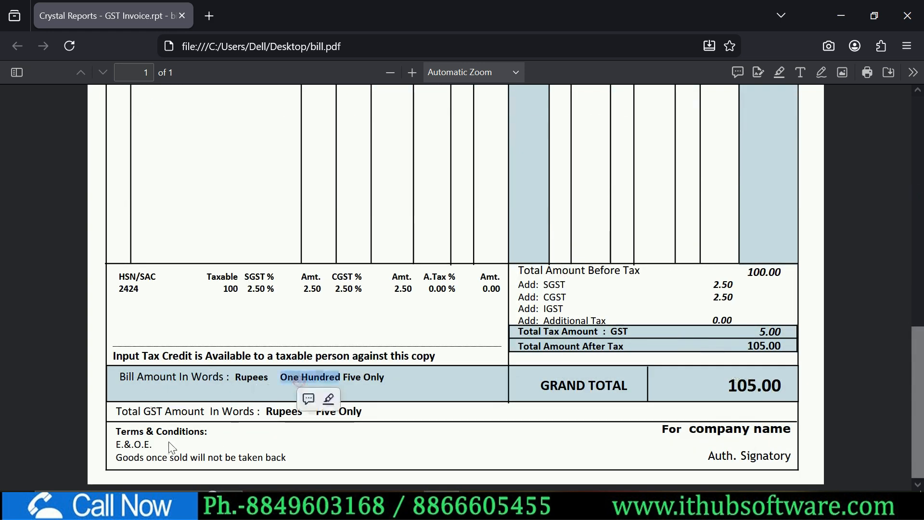
triple_click(143, 443)
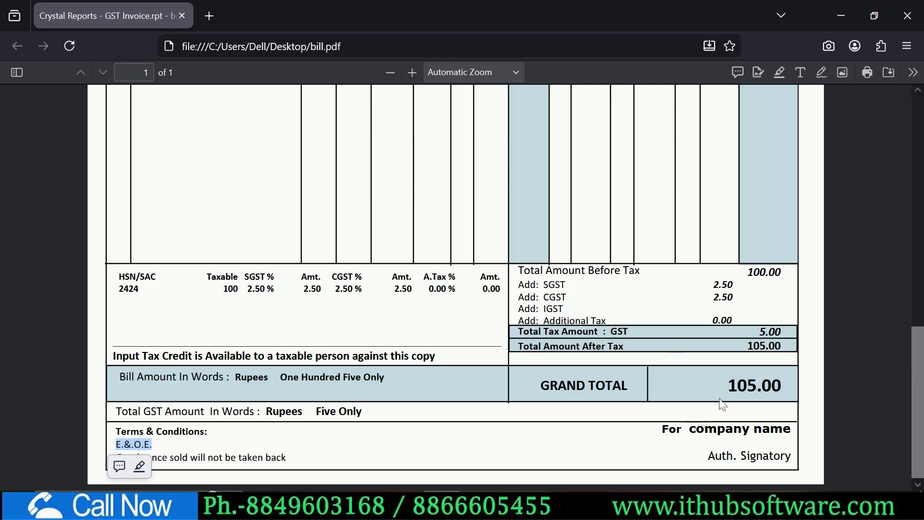
click(825, 262)
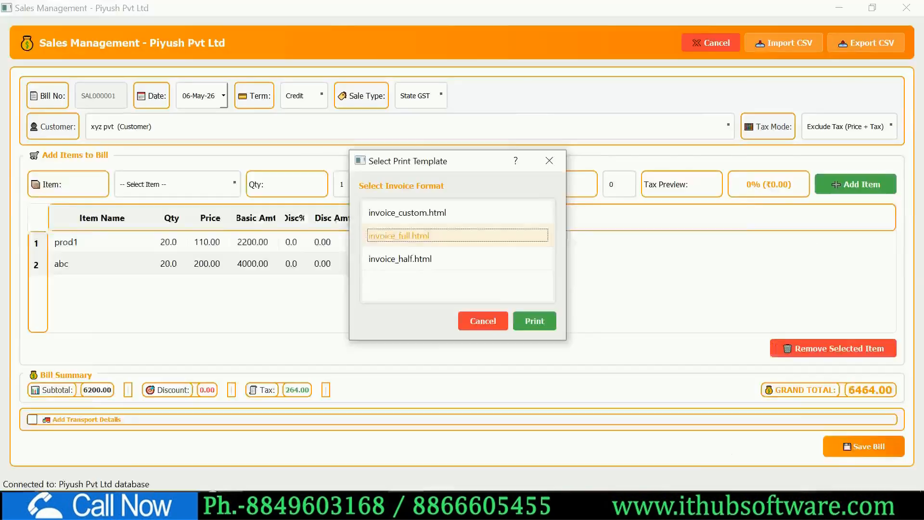
- Close the template chooser, check the SAL000001 xyz pvt row at 6464.00, and exit Sales Management
click(557, 159)
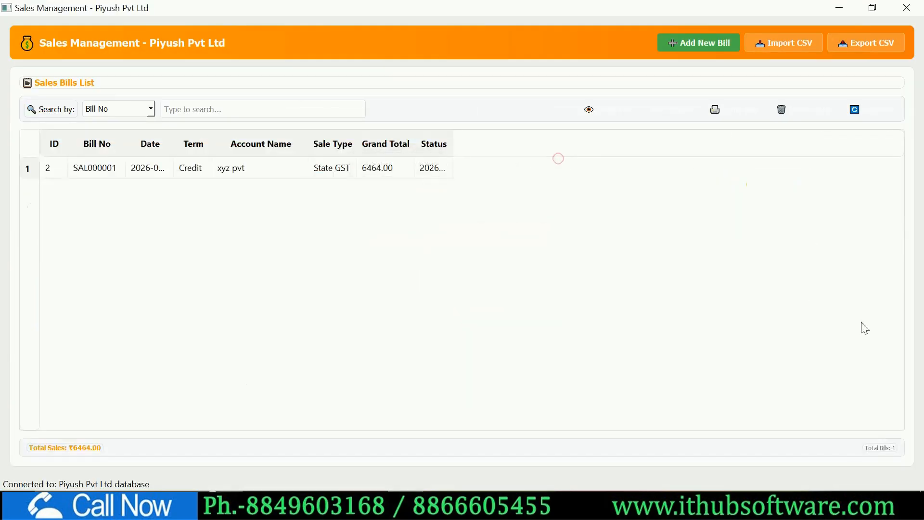
click(178, 169)
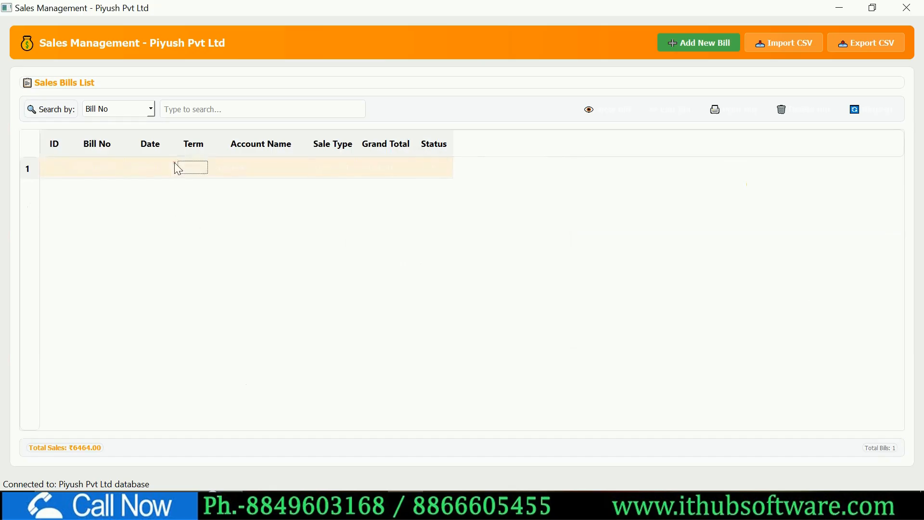
click(493, 260)
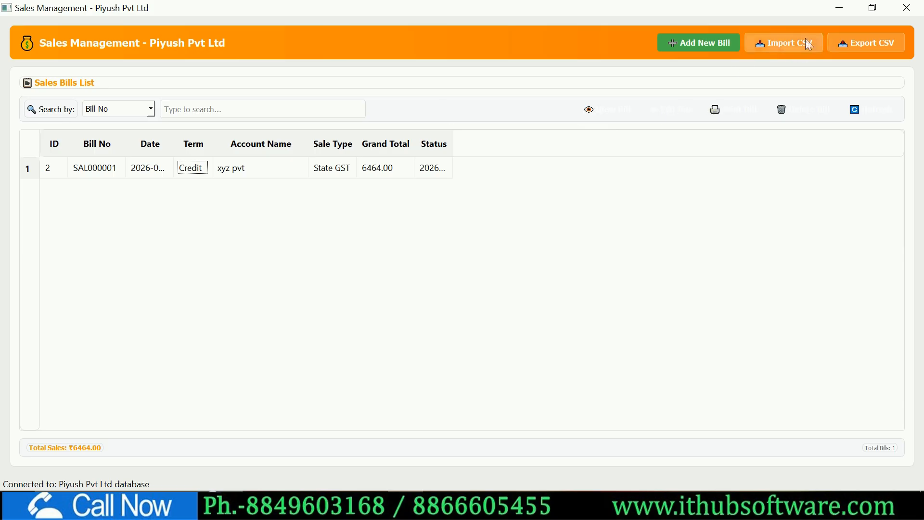
click(289, 170)
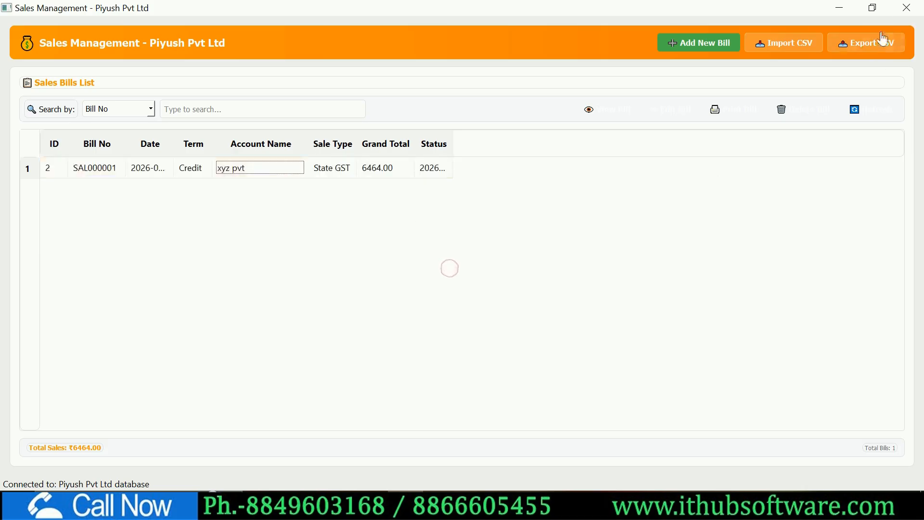
click(907, 8)
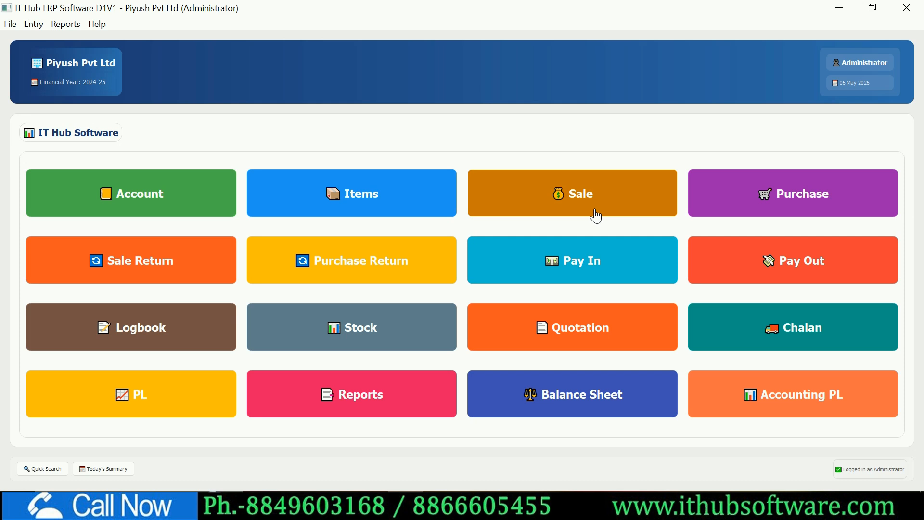
- Open the item stock summary and resize the Purchase Qty and Item Name columns
click(398, 338)
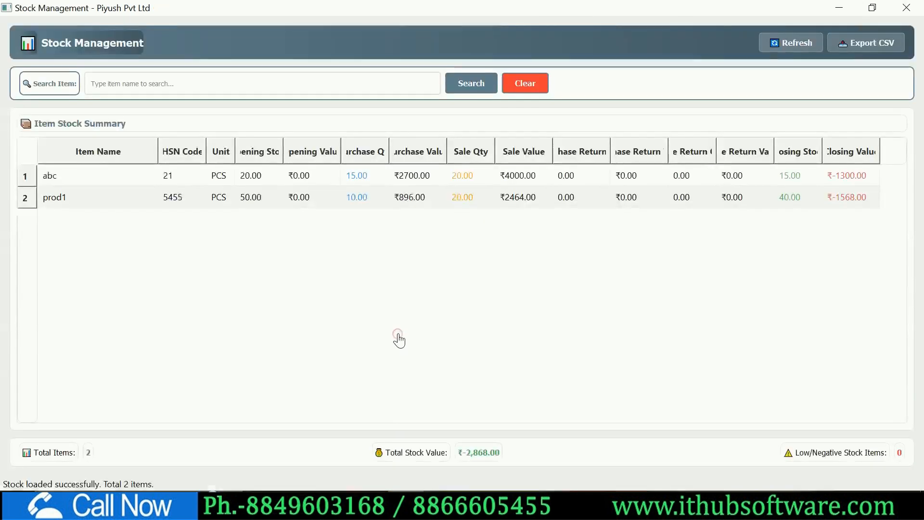
click(121, 86)
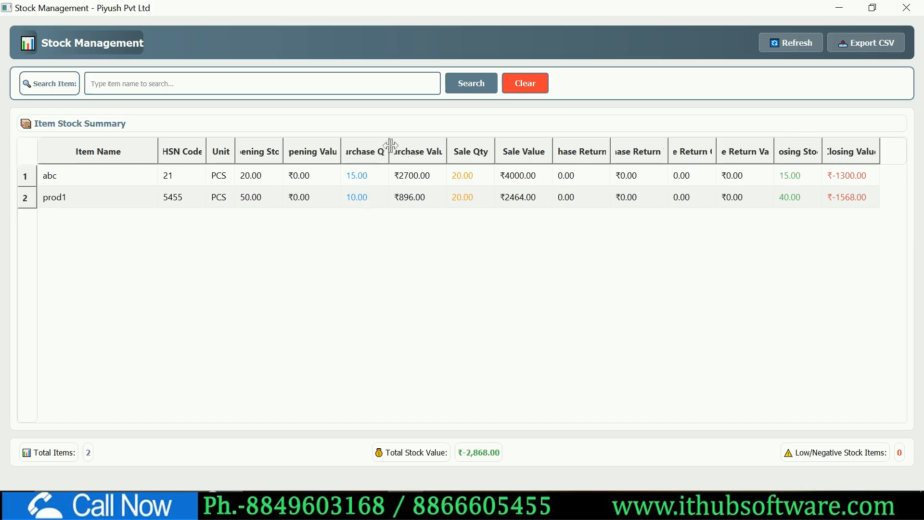
drag(389, 147, 418, 146)
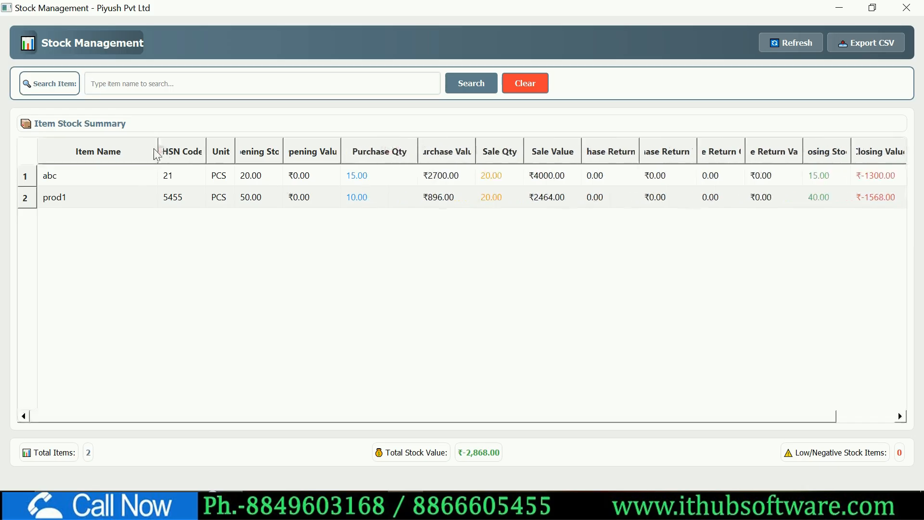
drag(161, 150, 124, 150)
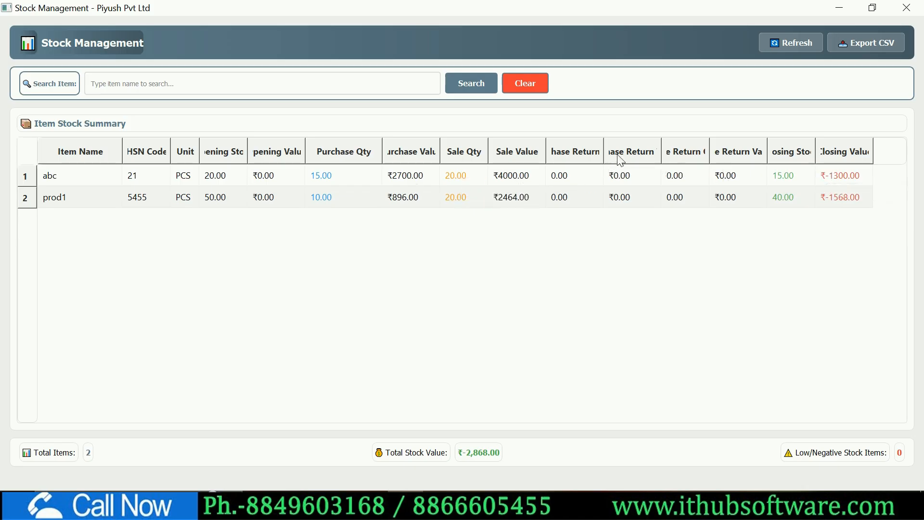
- Widen Purchase Return and Closing Stock columns, showing closing stock 15 for abc and 40 for prod1
mouse_move(604, 153)
mouse_down()
mouse_move(641, 152)
mouse_move(602, 154)
mouse_up()
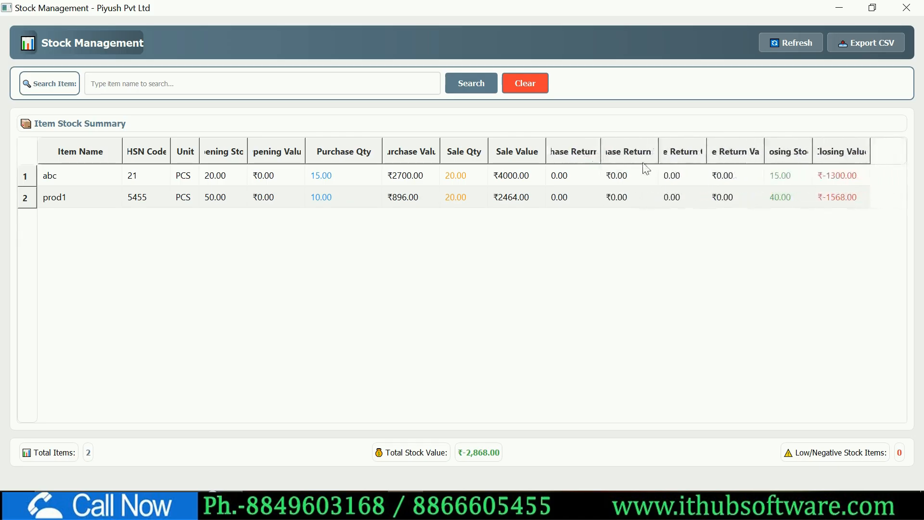
mouse_move(659, 151)
mouse_down()
mouse_move(712, 159)
mouse_move(638, 155)
mouse_move(734, 149)
mouse_move(674, 152)
mouse_up()
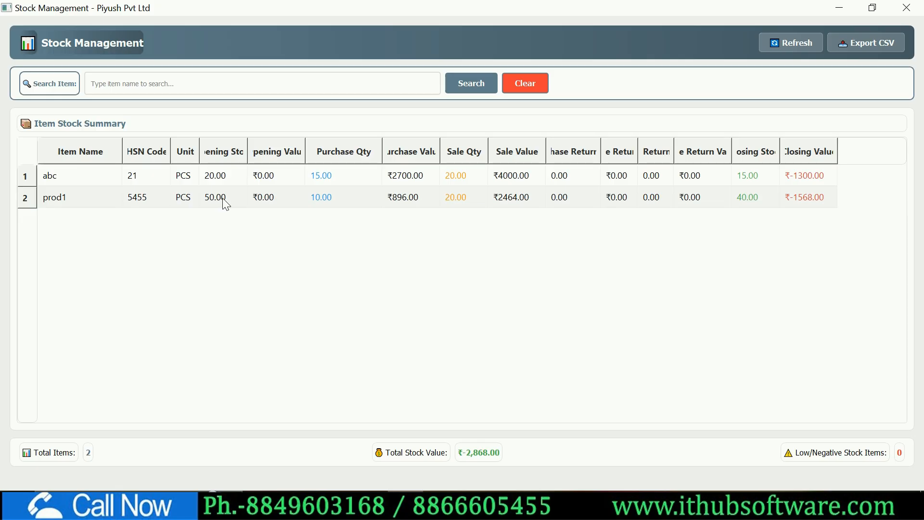
mouse_move(325, 205)
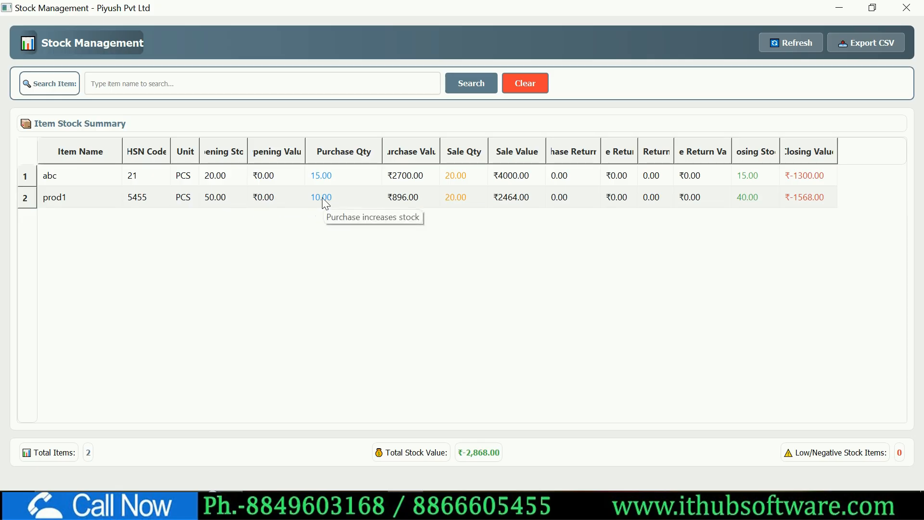
mouse_move(465, 199)
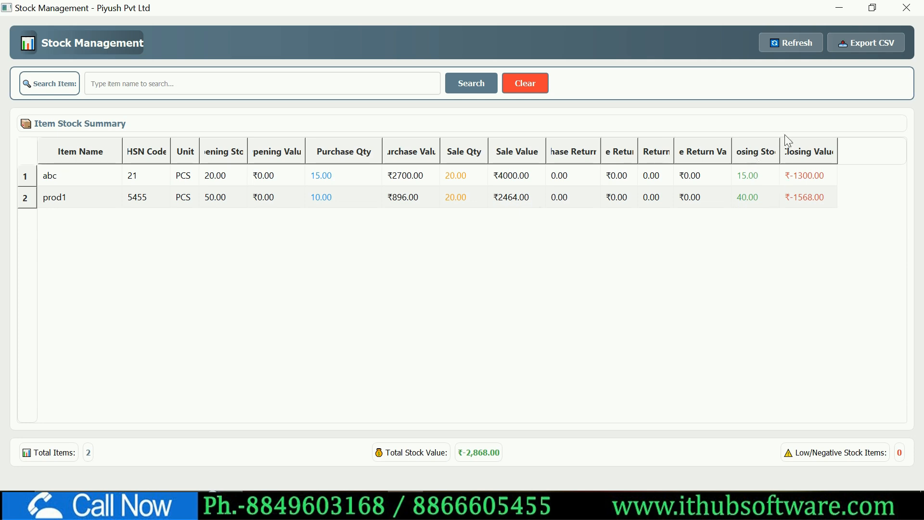
drag(780, 139, 805, 139)
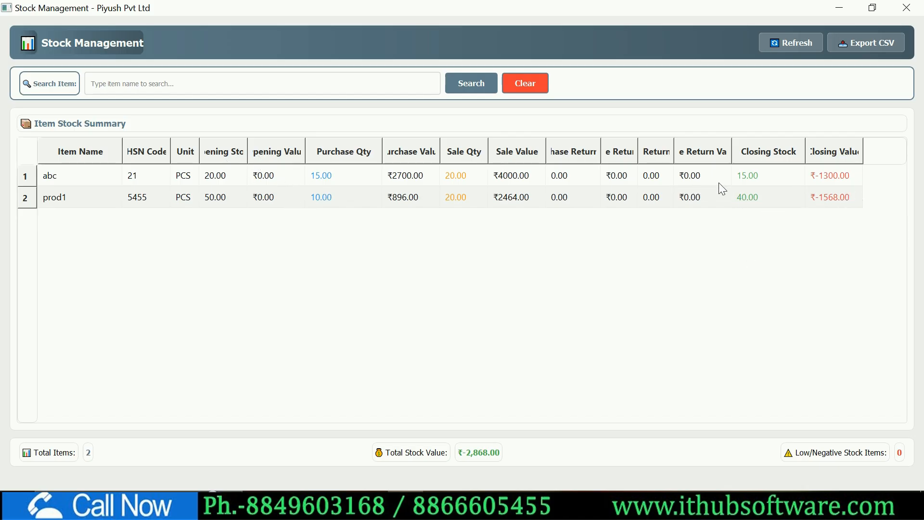
click(386, 85)
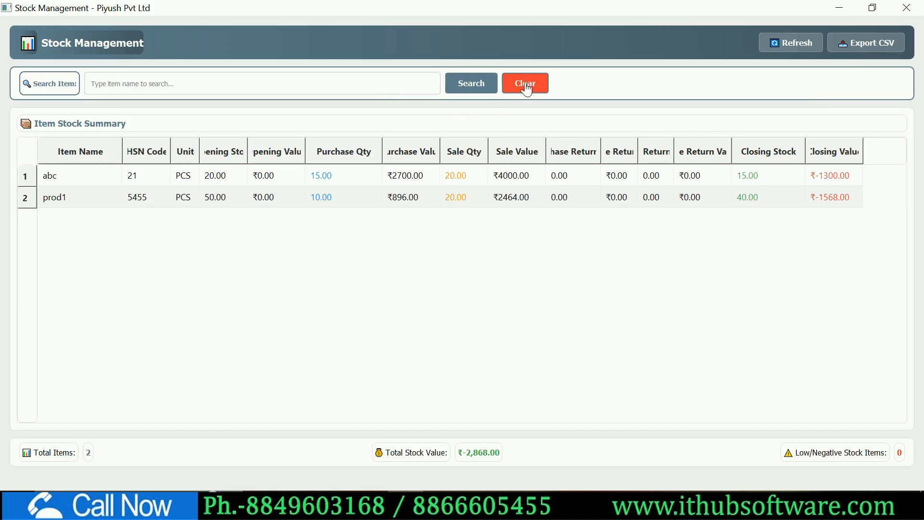